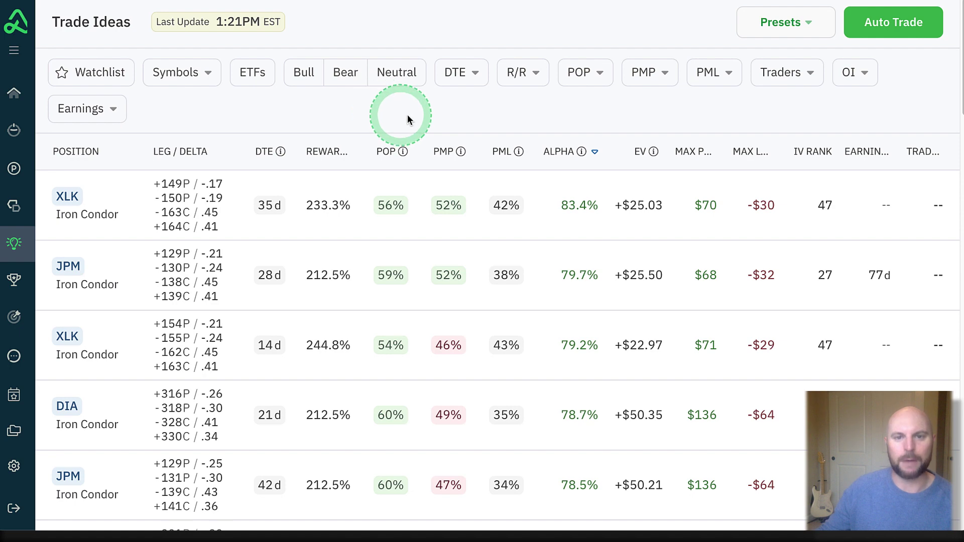
Filter the trade ideas to a maximum of 10 days to expiration.
click(456, 84)
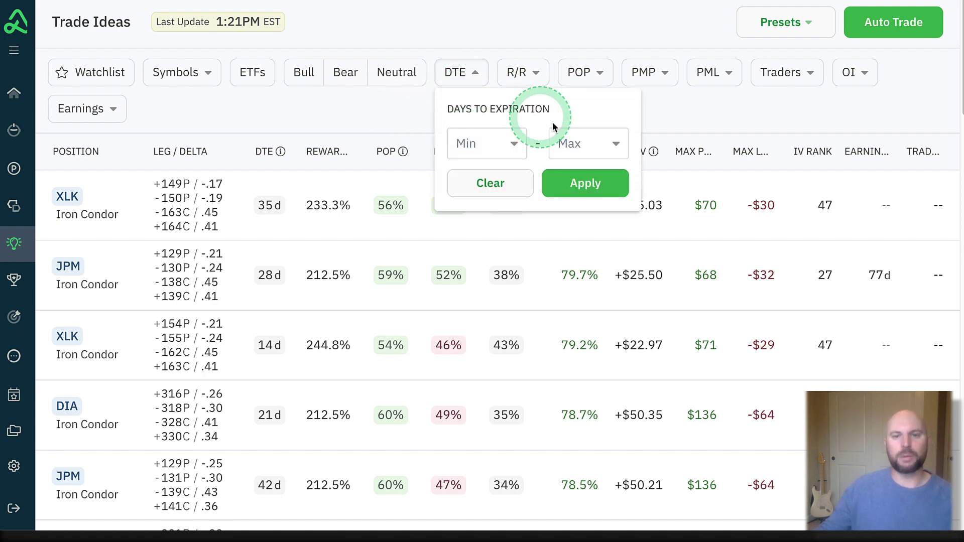
click(590, 146)
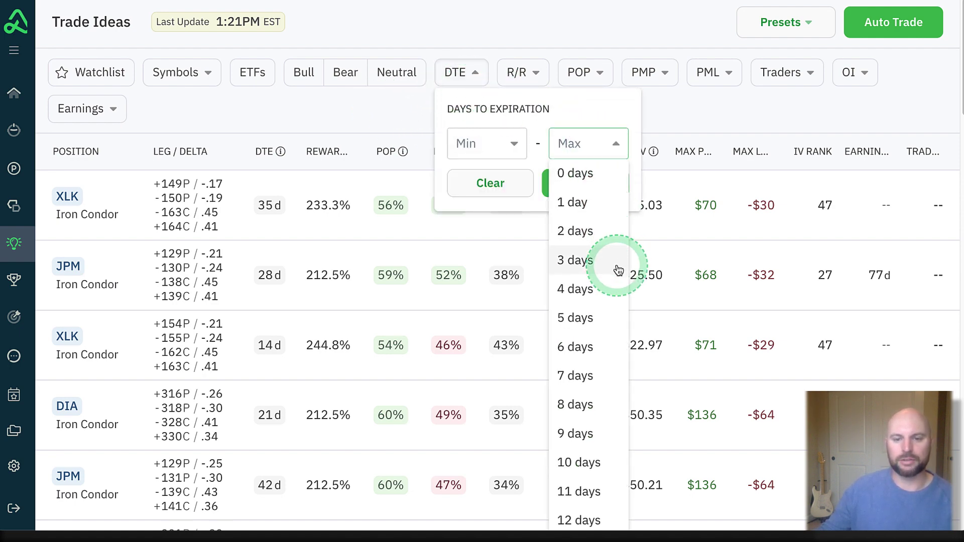
click(589, 457)
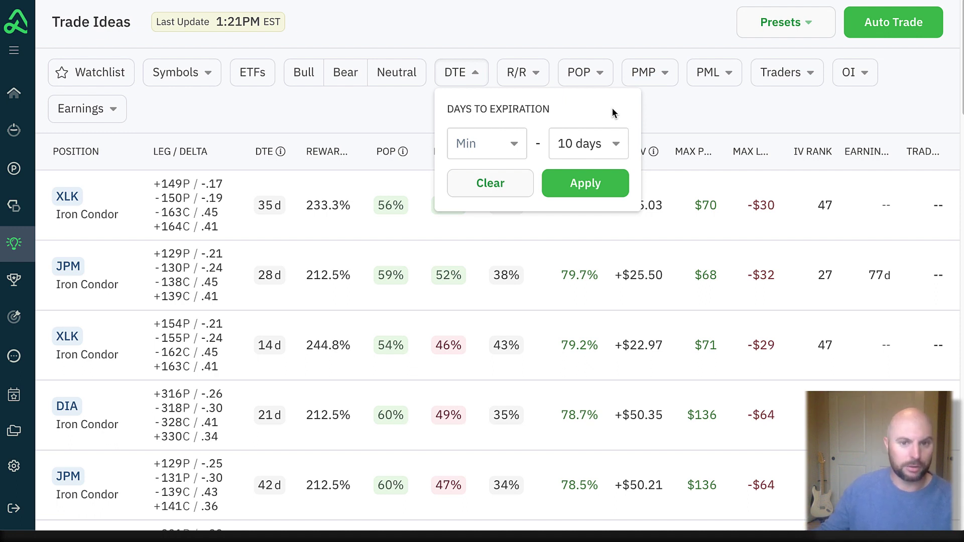
click(611, 181)
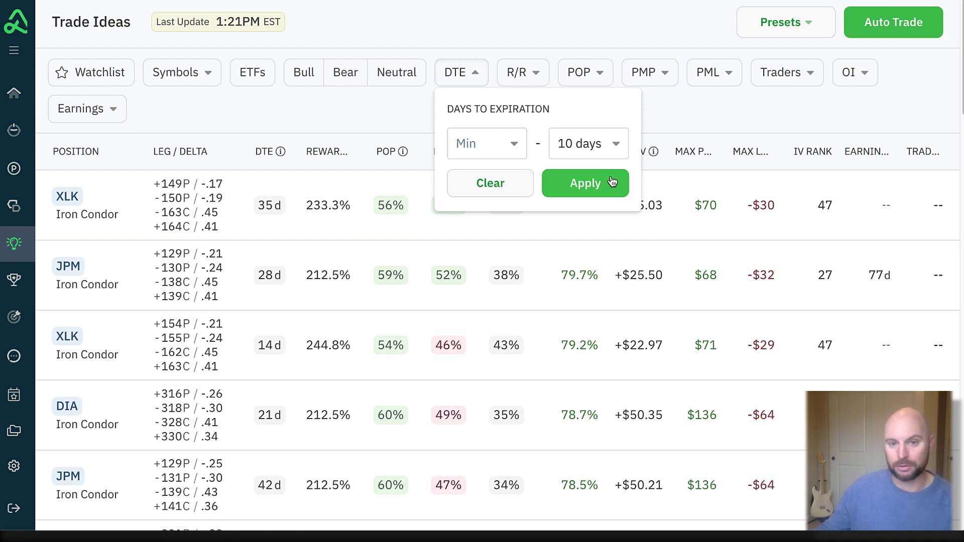
click(612, 182)
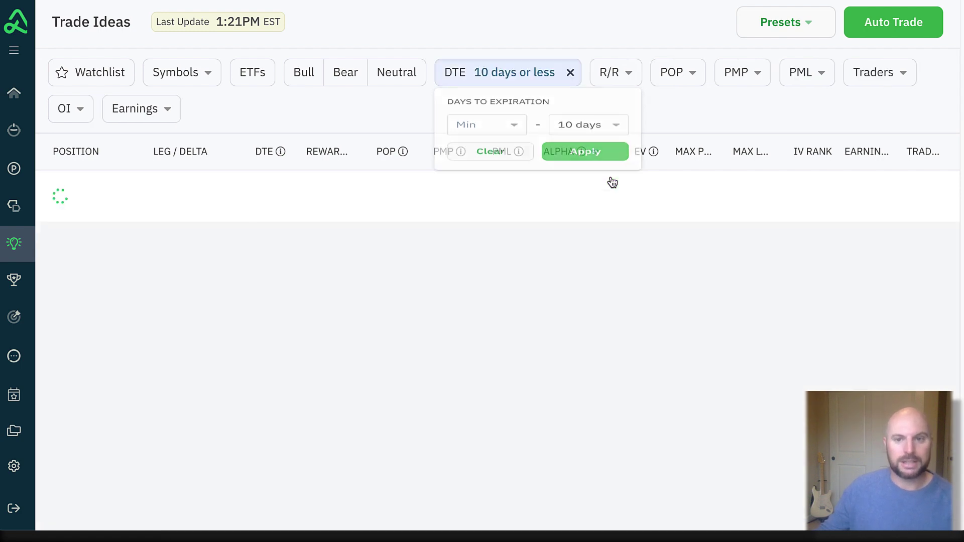
click(638, 114)
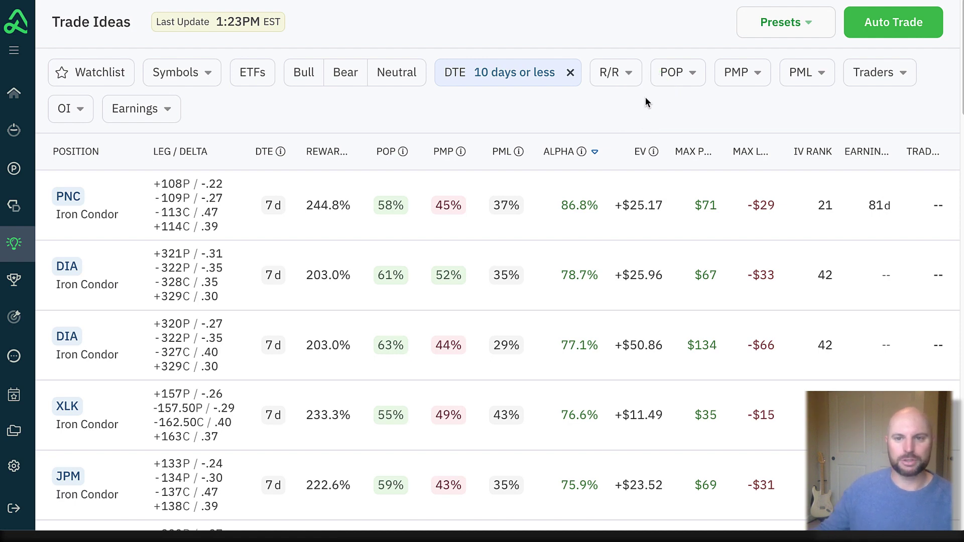
Filter the ideas to a probability of profit of 65% or higher and a probability of max profit of 50% or higher.
click(704, 83)
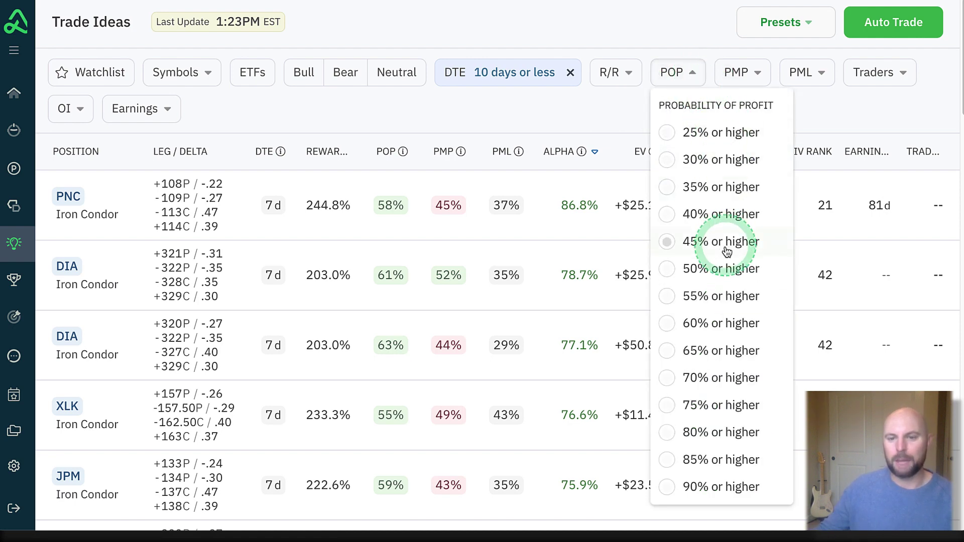
click(743, 354)
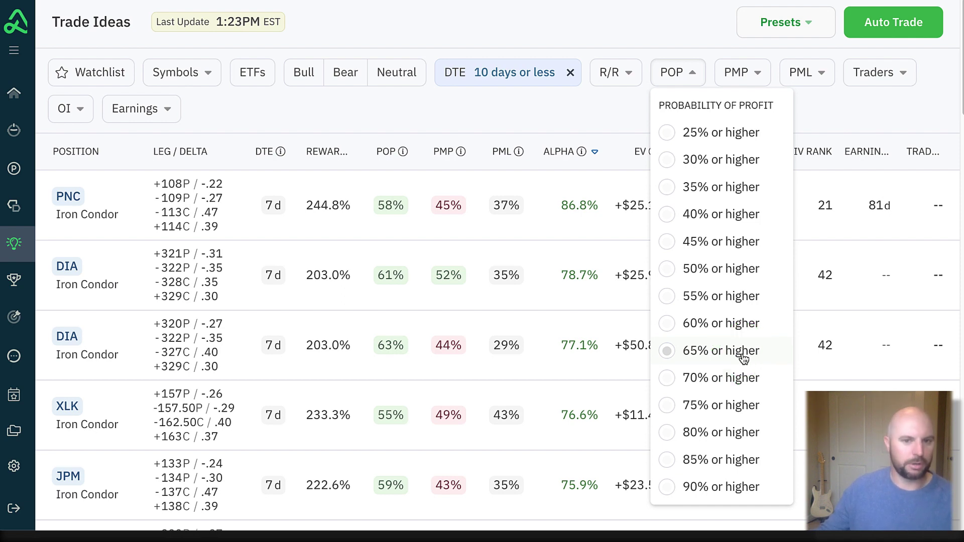
click(742, 354)
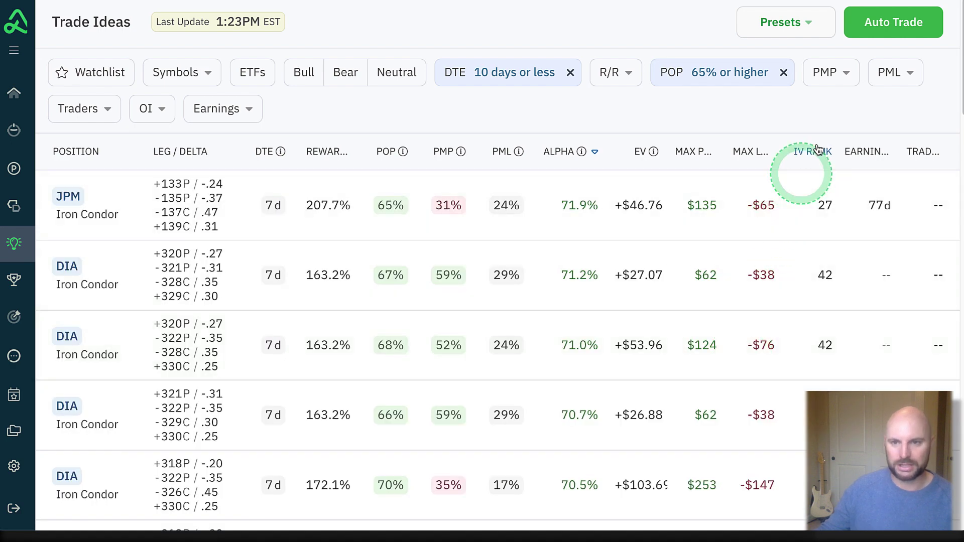
click(829, 83)
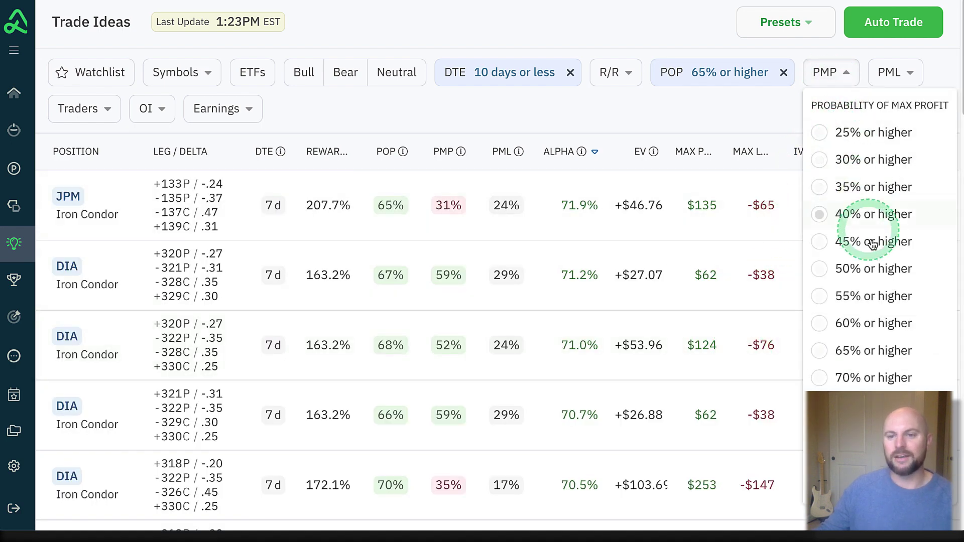
click(880, 272)
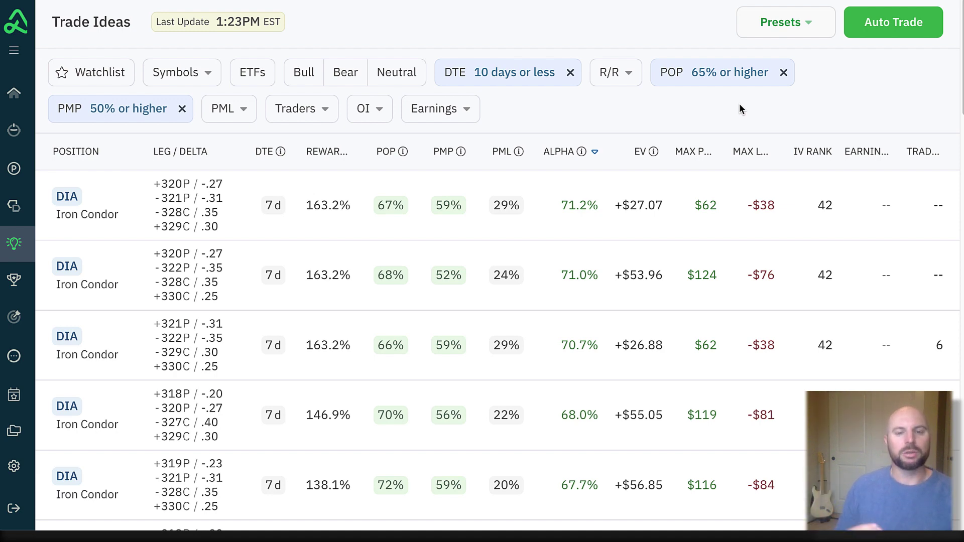
click(732, 112)
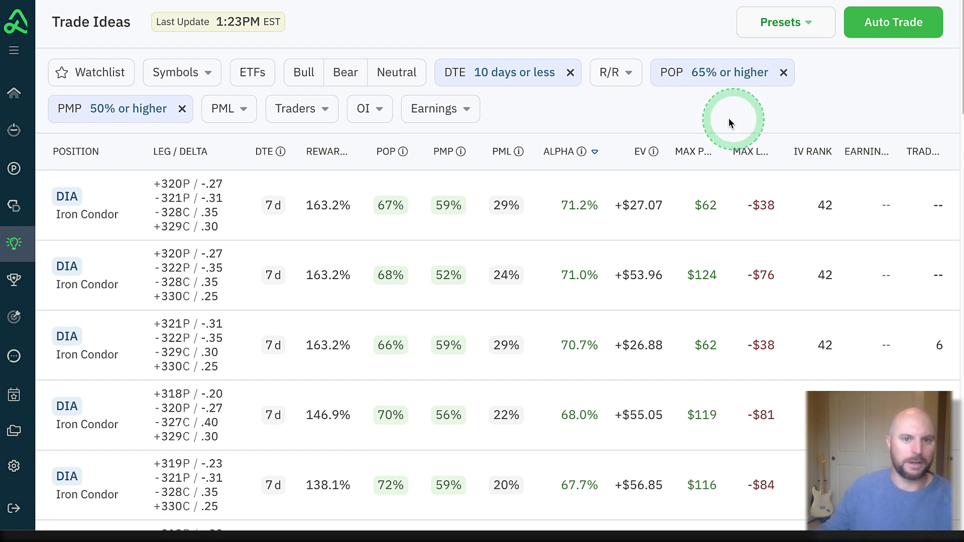
Filter the ideas to an open interest of 500 or more for all legs.
click(369, 120)
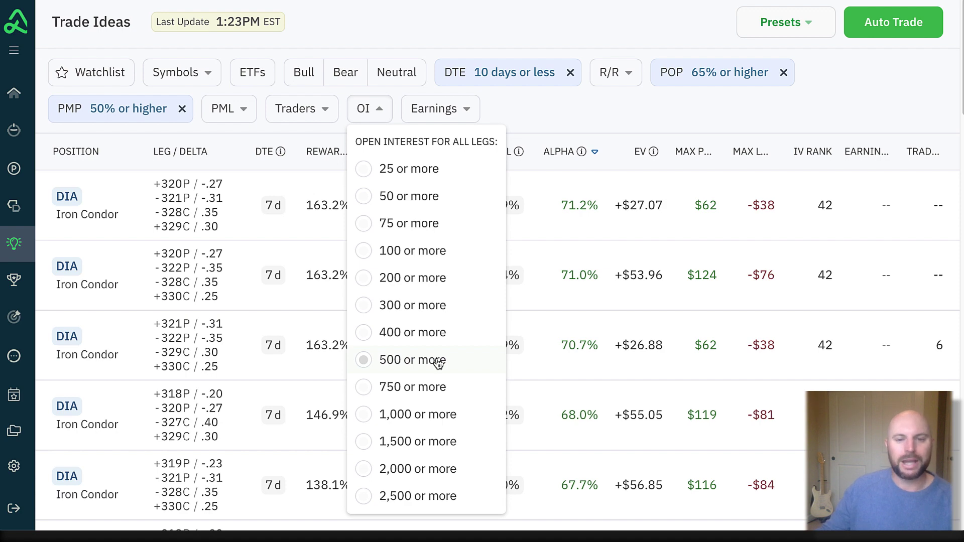
click(438, 363)
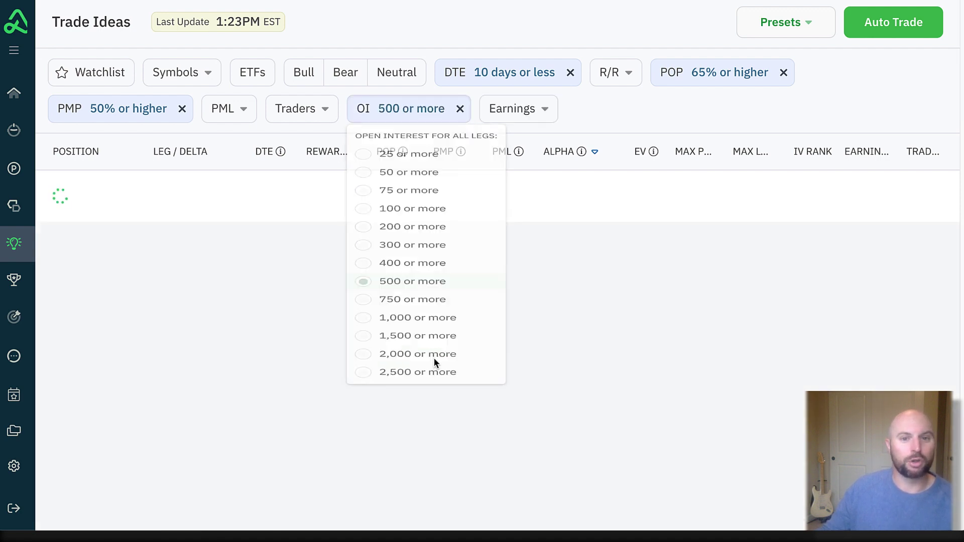
click(527, 205)
click(594, 123)
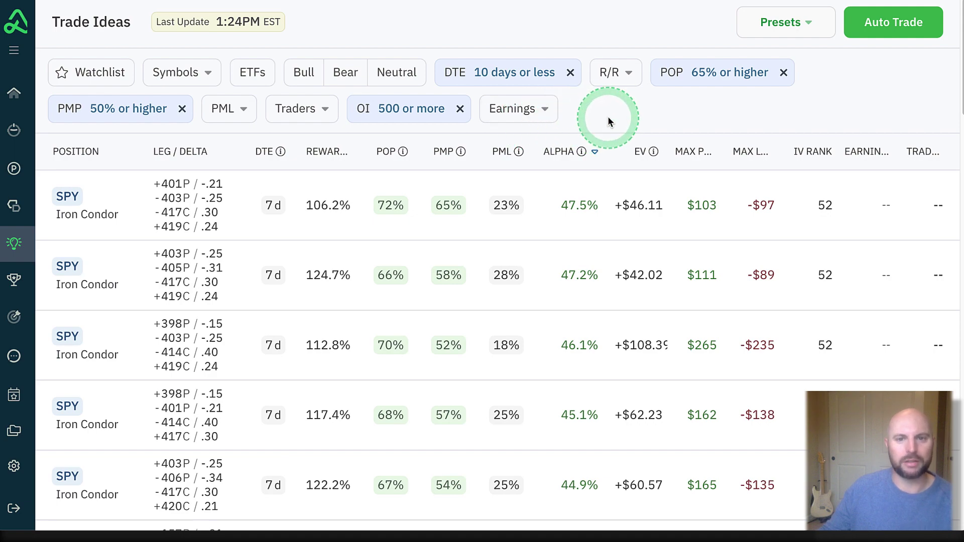
scroll(592, 303, down, 10)
scroll(592, 305, up, 7)
scroll(591, 304, up, 5)
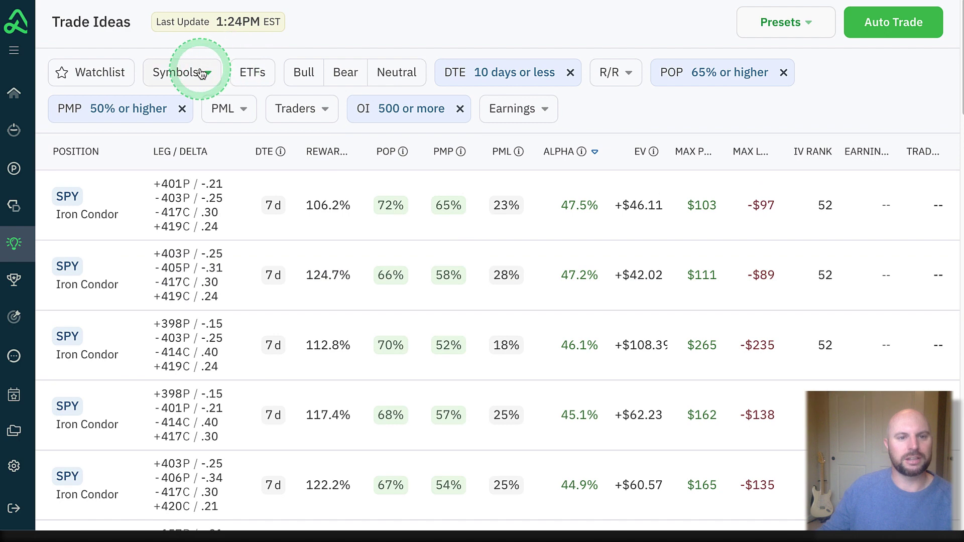
click(202, 73)
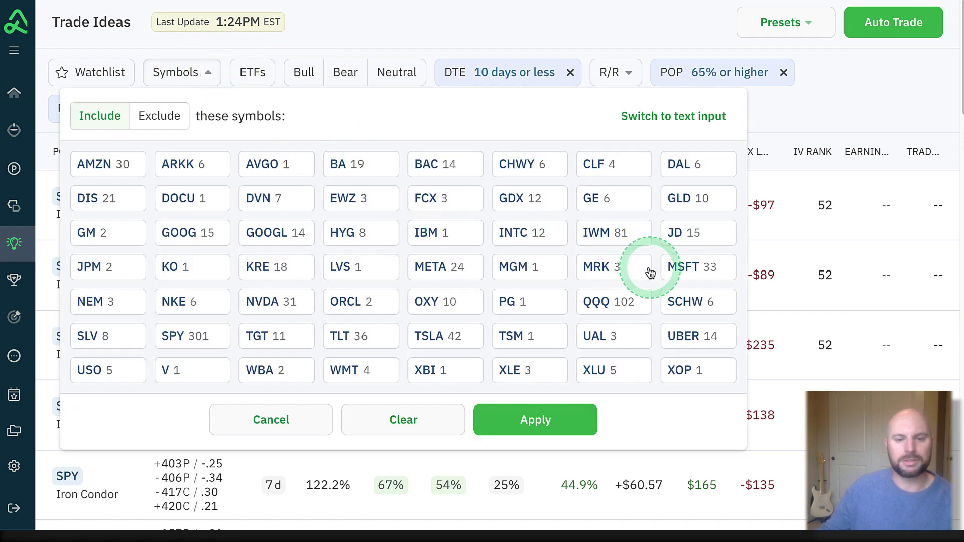
click(870, 118)
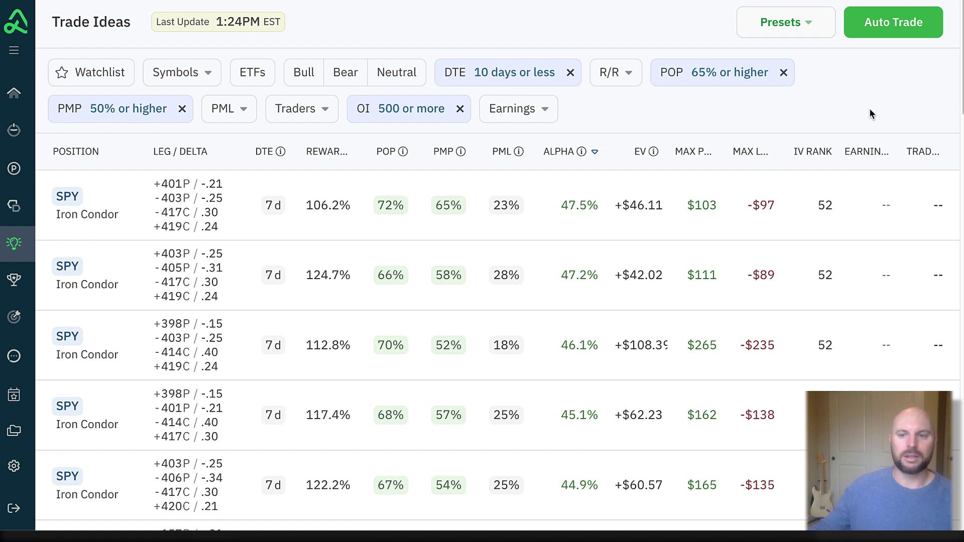
click(862, 103)
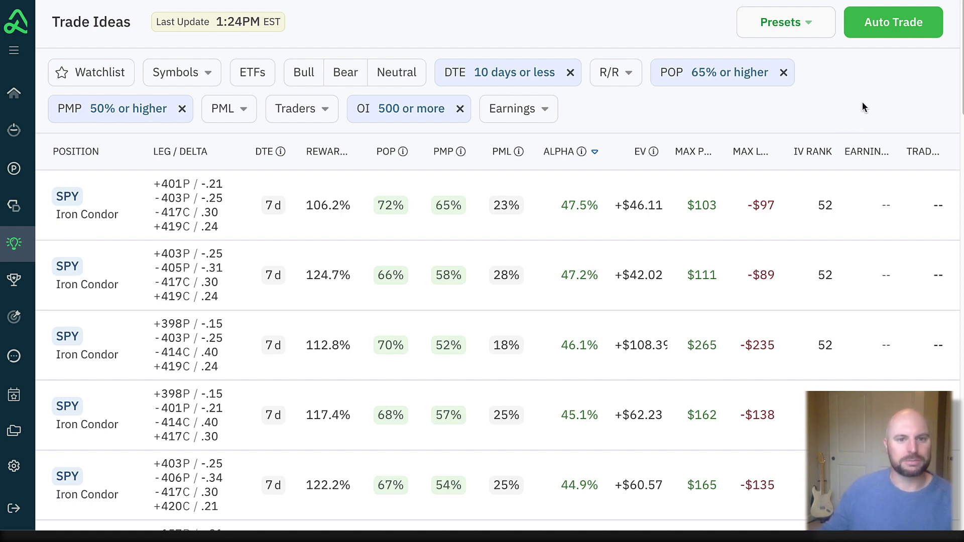
click(844, 108)
Filter the ideas to a reward/risk of 80% or higher.
click(630, 75)
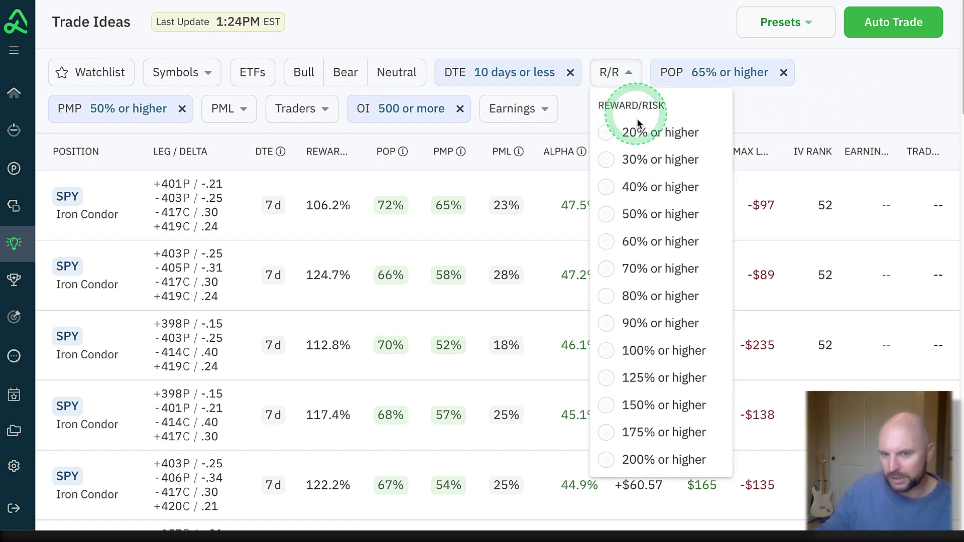
click(656, 243)
click(668, 296)
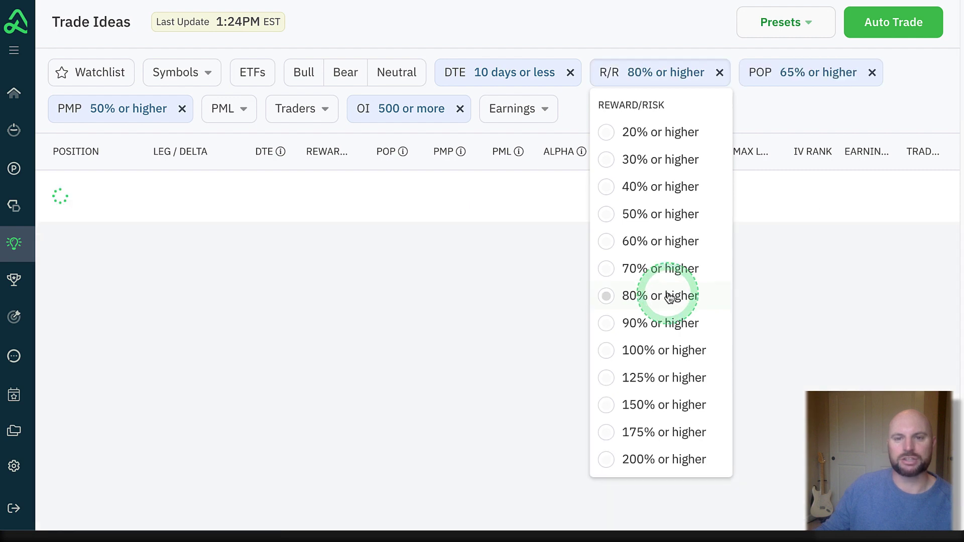
click(768, 110)
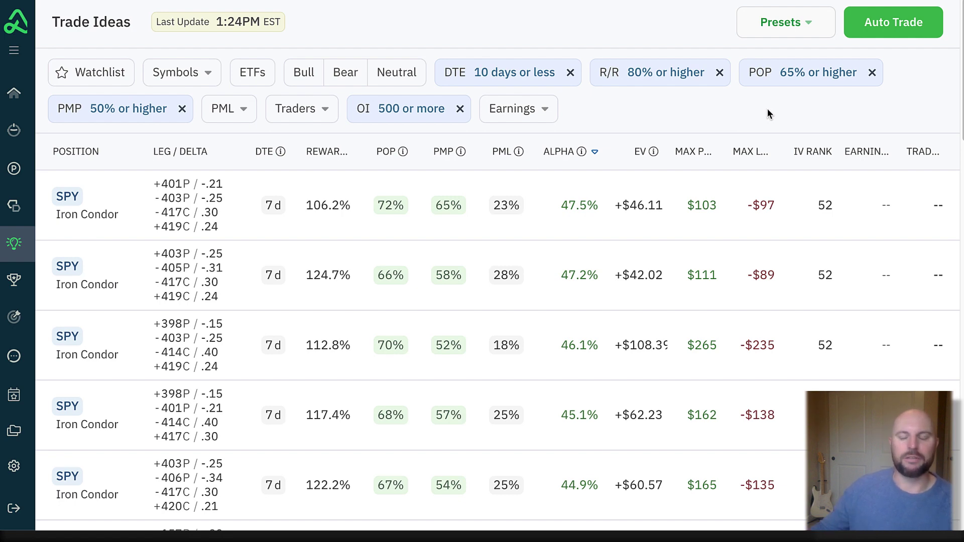
scroll(750, 342, down, 15)
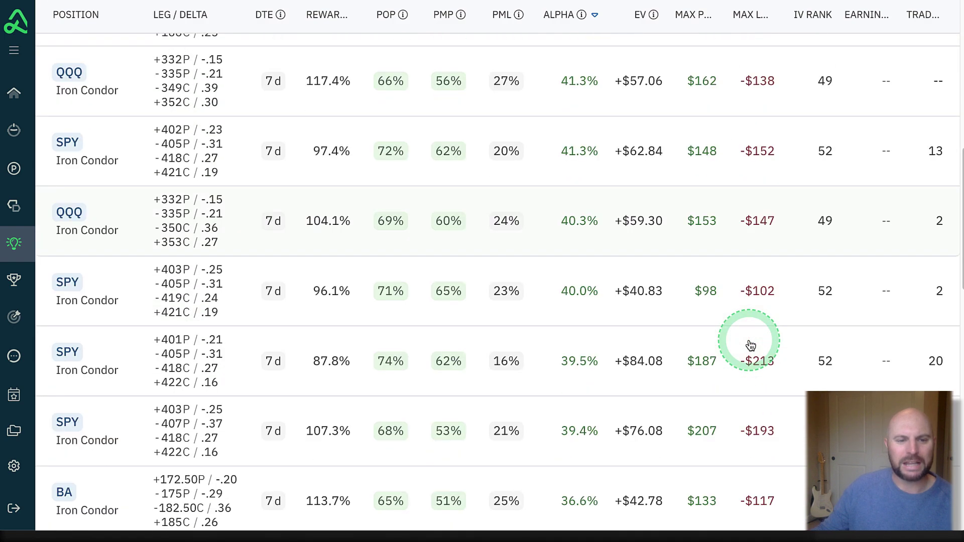
scroll(750, 343, up, 15)
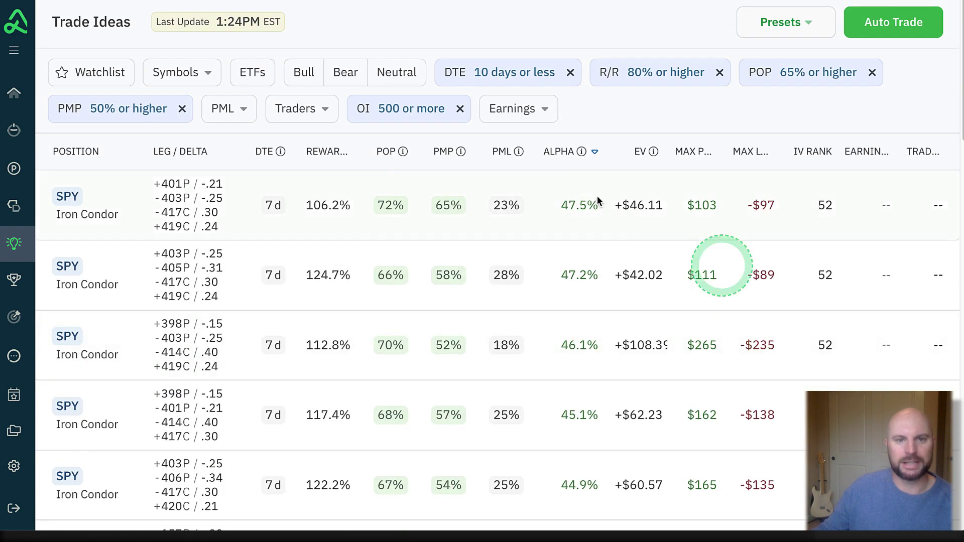
Exclude the symbols IWM, QQQ and SPY from the trade ideas.
click(164, 73)
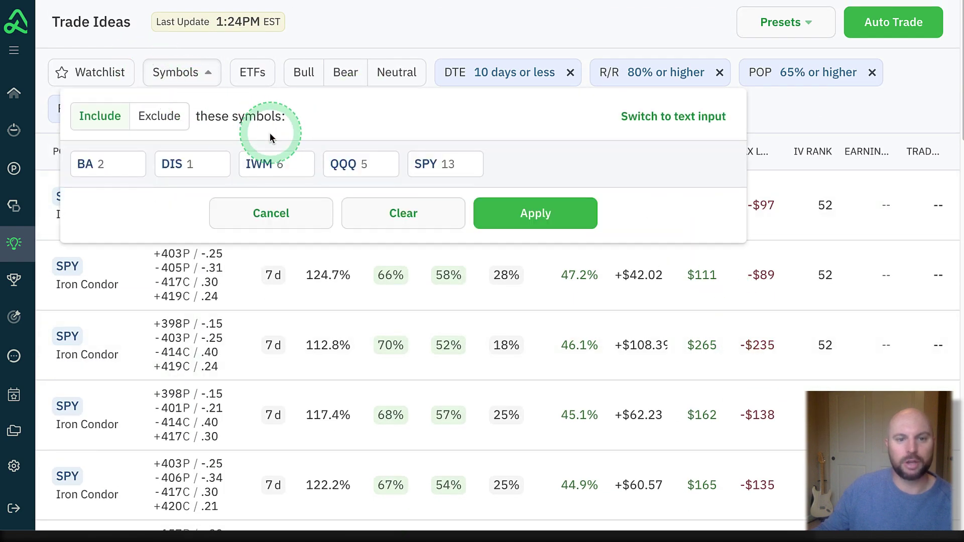
click(317, 132)
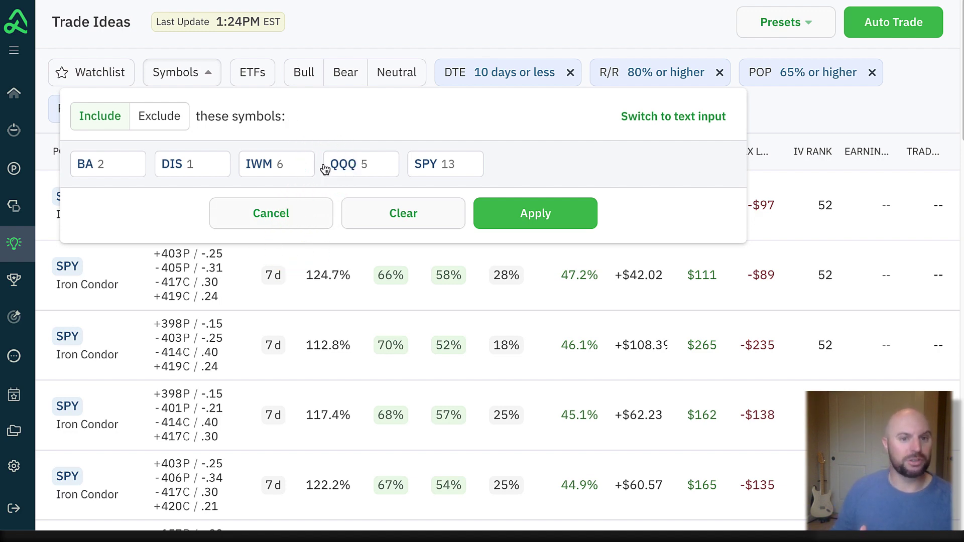
click(173, 121)
click(287, 161)
click(359, 168)
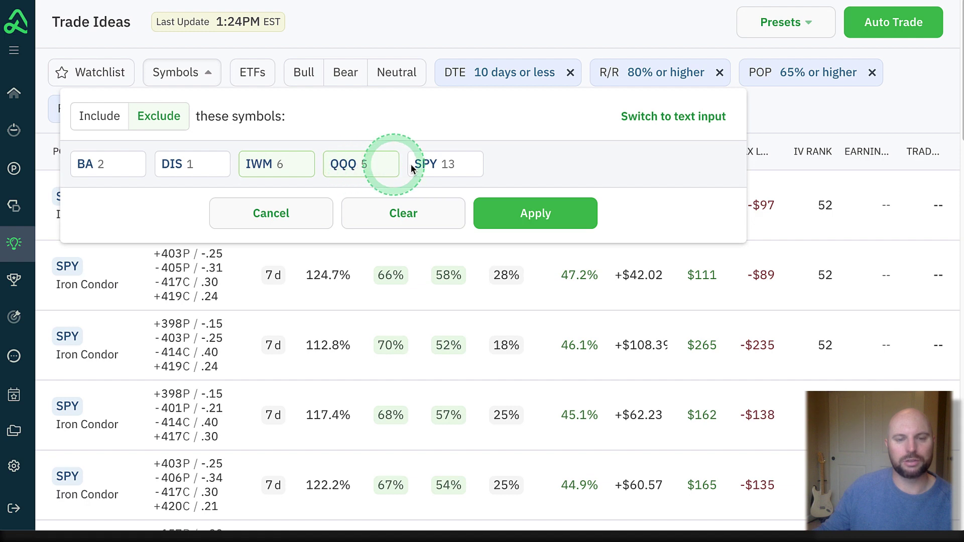
click(450, 169)
click(564, 215)
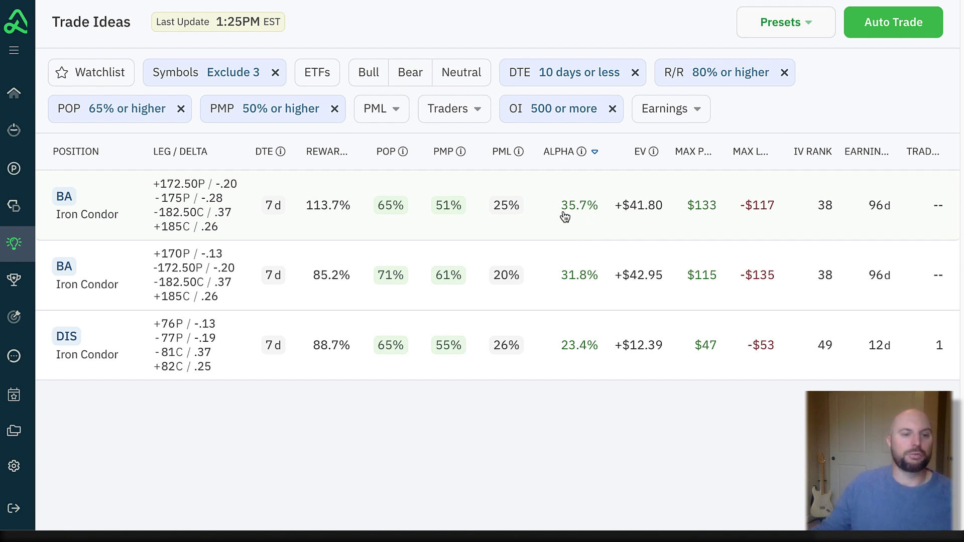
Examine the DIS iron condor's probabilities, alpha, expected value, max profit and max loss against the other ideas.
click(474, 345)
click(683, 168)
click(560, 266)
click(621, 326)
click(635, 389)
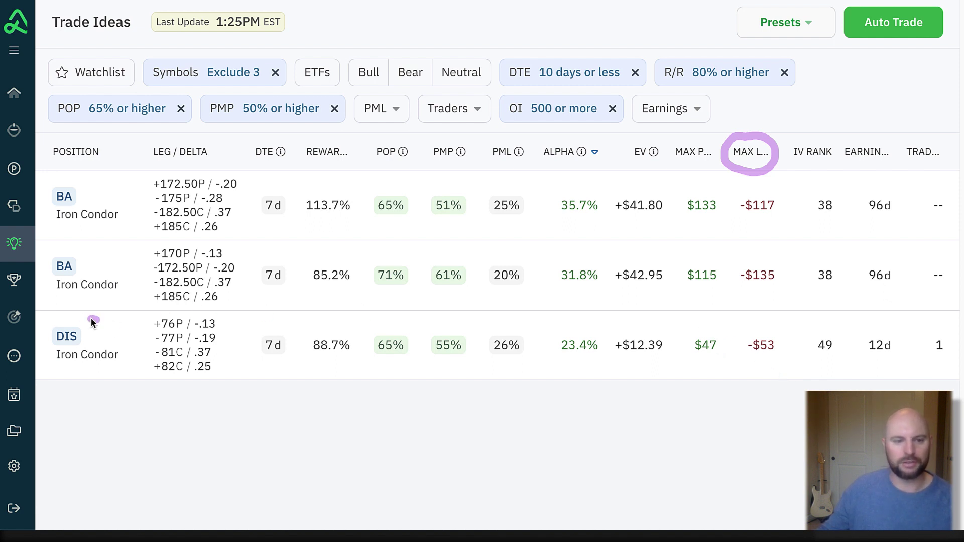
mouse_move(50, 329)
mouse_down()
mouse_move(53, 374)
mouse_move(133, 352)
mouse_move(135, 332)
mouse_up()
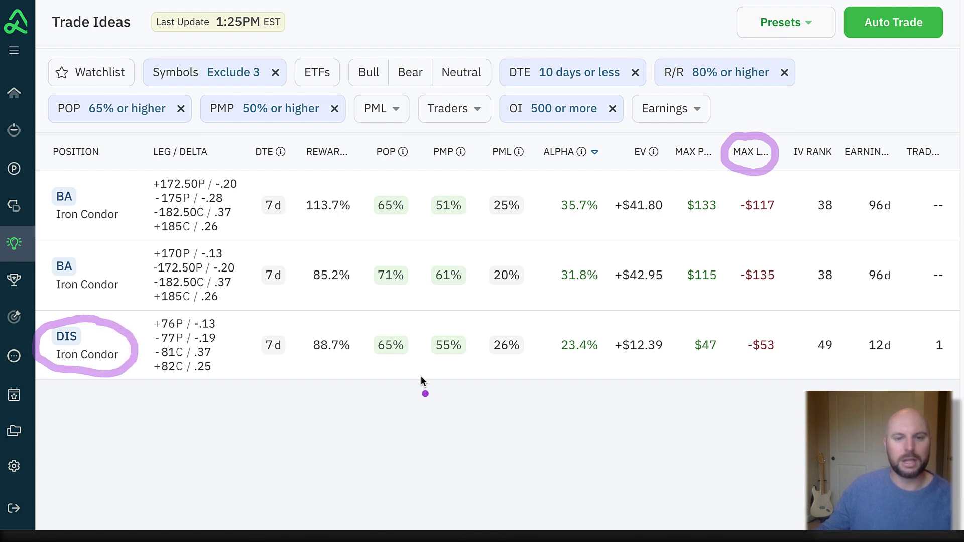
drag(378, 371, 480, 372)
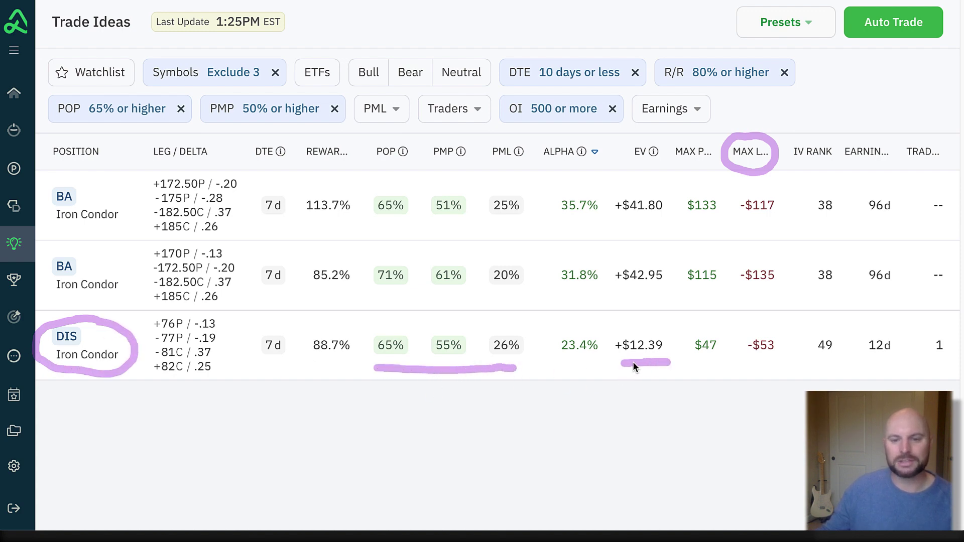
click(561, 361)
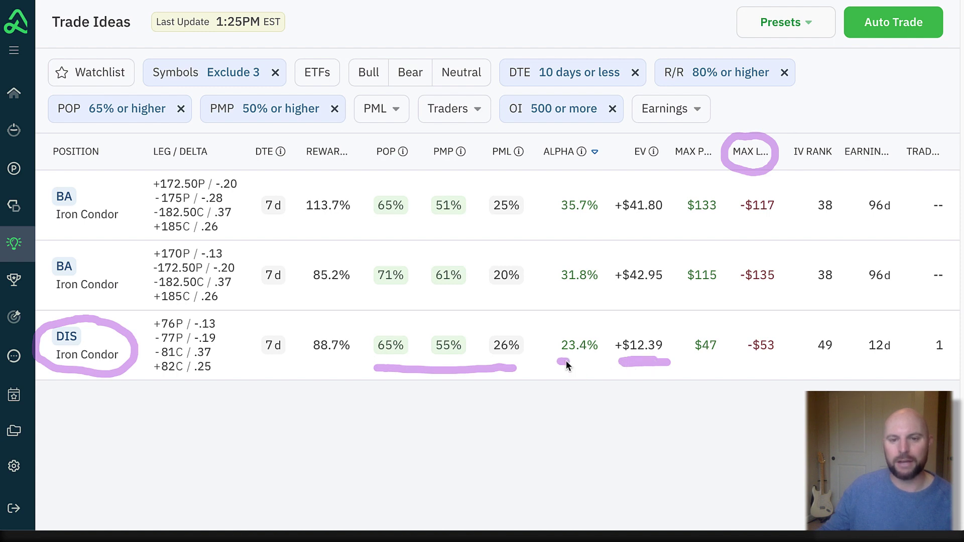
click(678, 369)
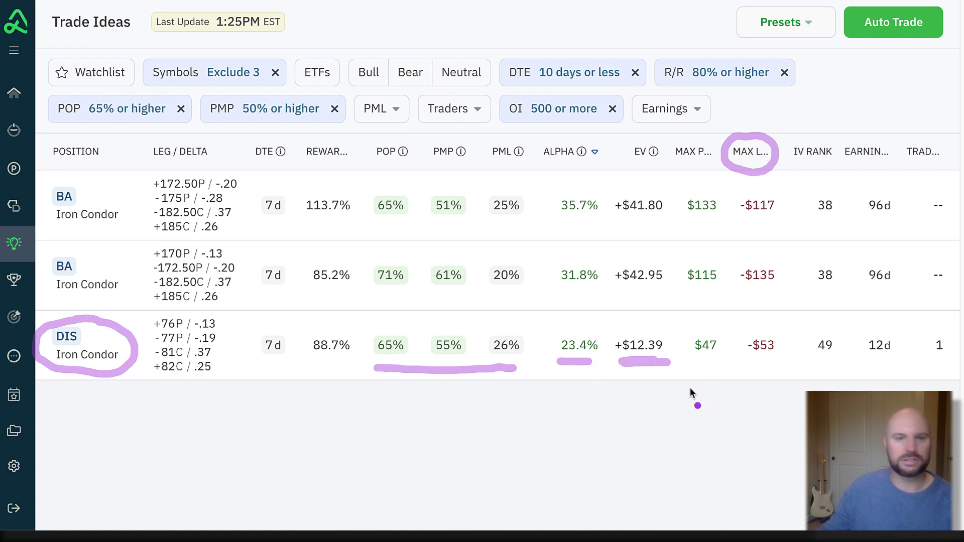
click(702, 367)
click(761, 367)
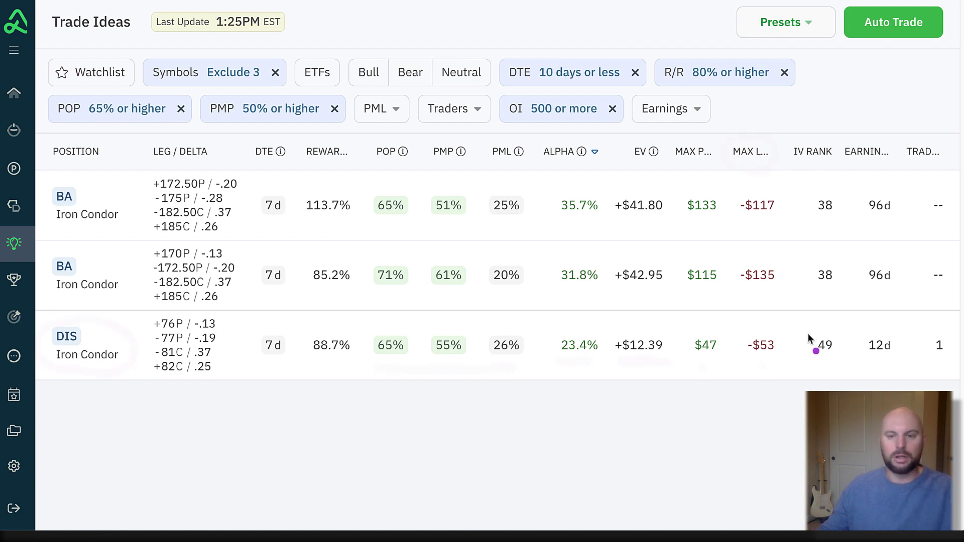
Open the DIS iron condor idea as a new position.
click(733, 374)
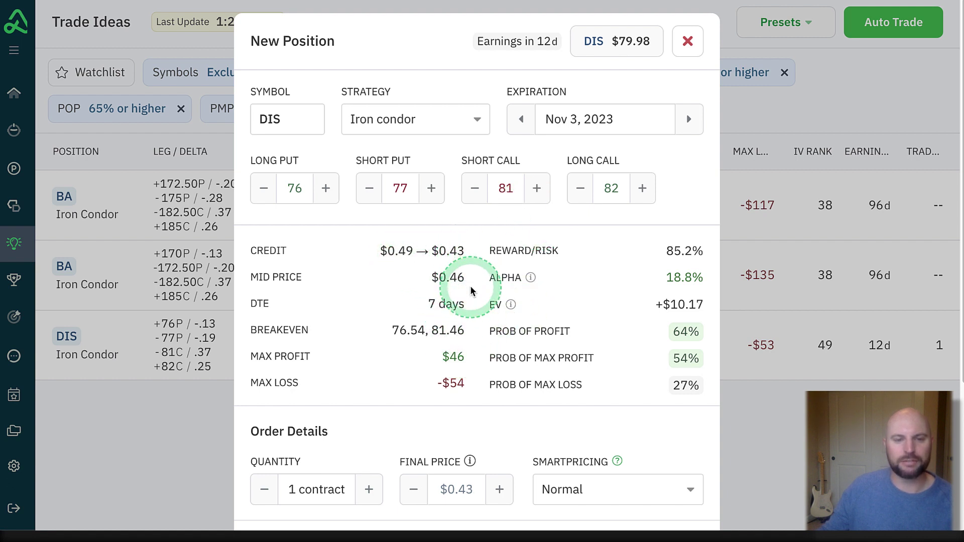
Set the DIS order's final price to $0.45 and look over the available SmartPricing choices.
scroll(491, 383, down, 1)
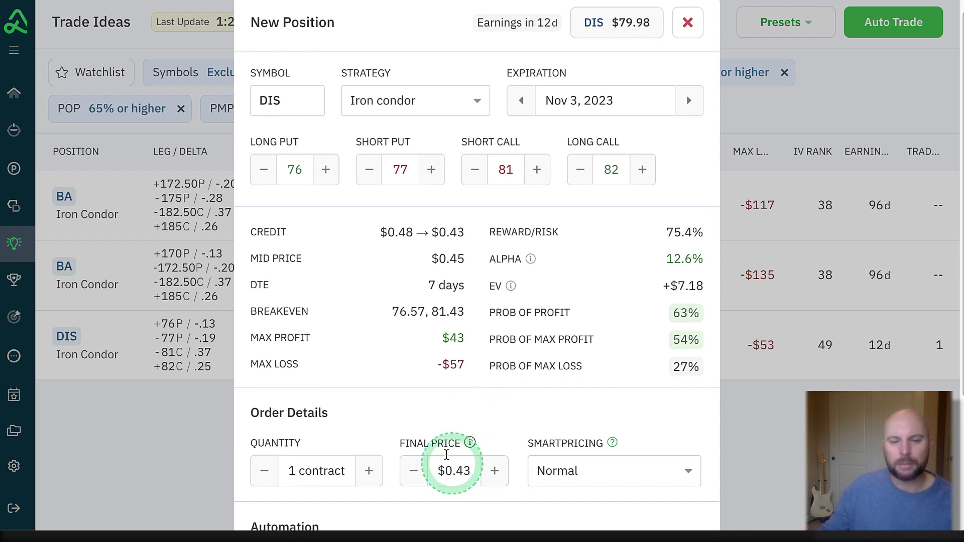
click(495, 470)
click(495, 470)
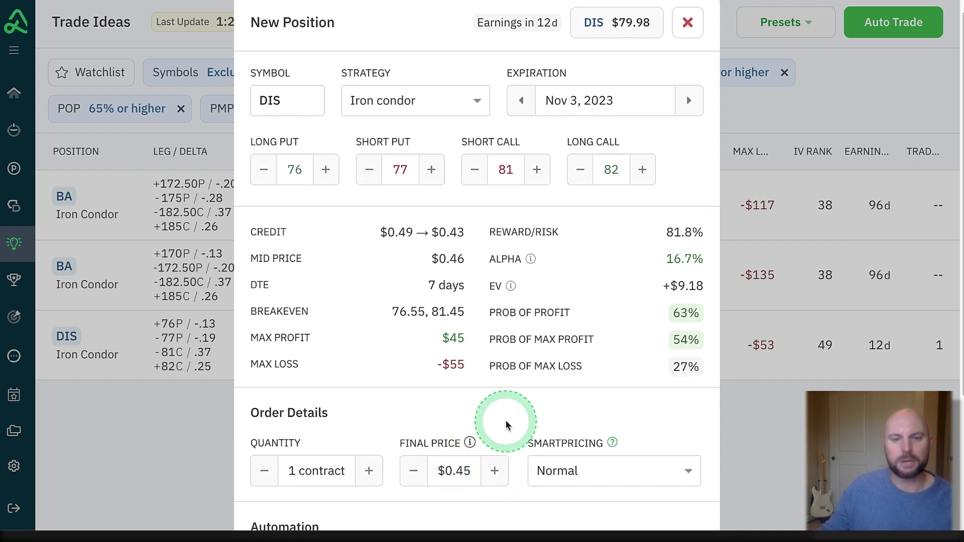
scroll(507, 425, down, 2)
click(504, 426)
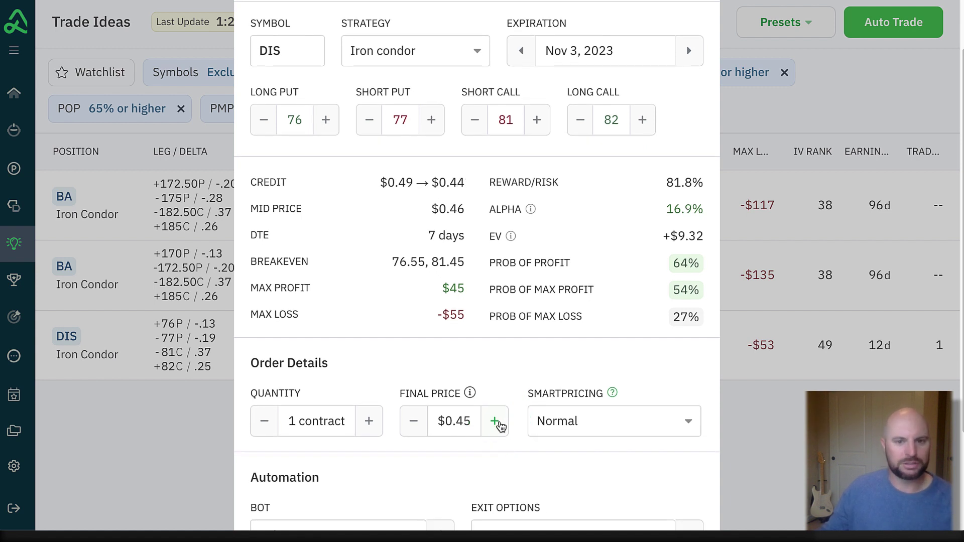
click(501, 426)
click(555, 425)
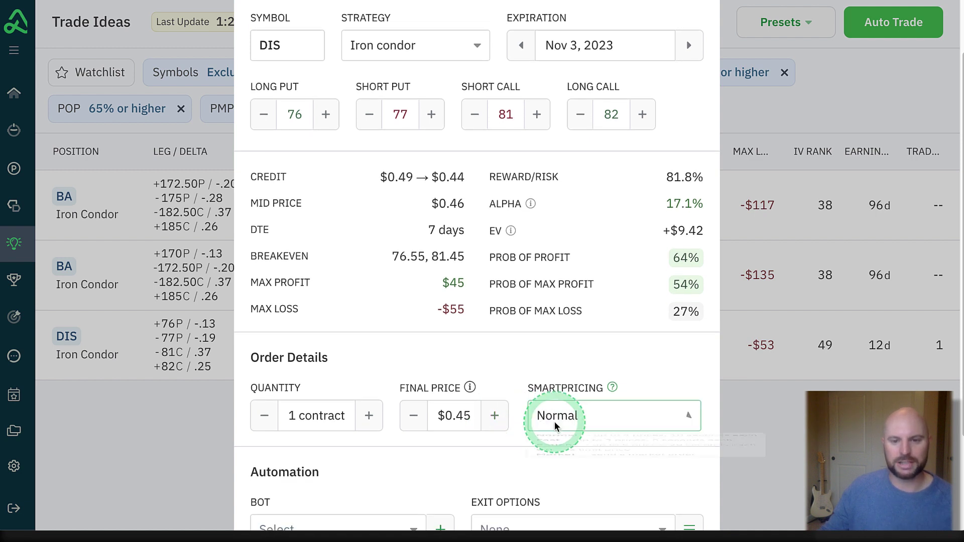
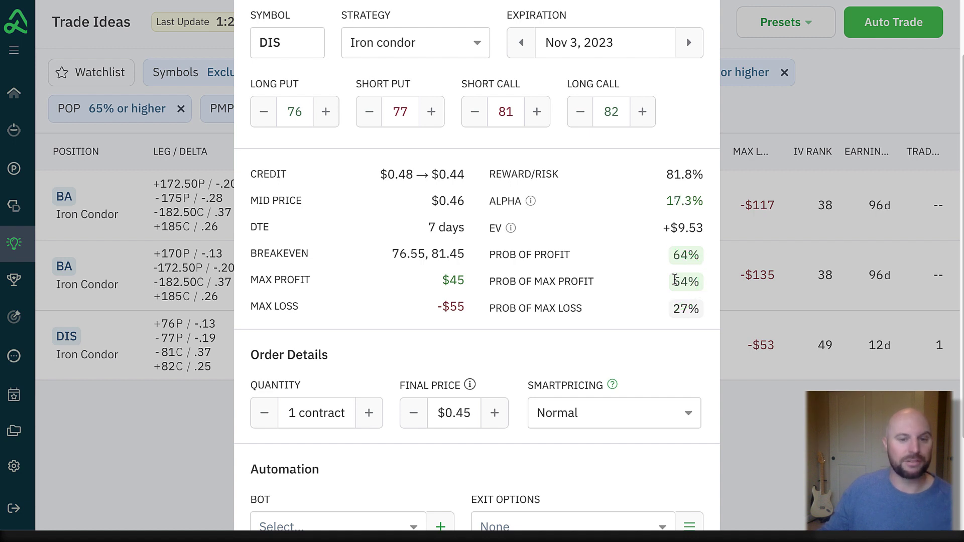
click(655, 326)
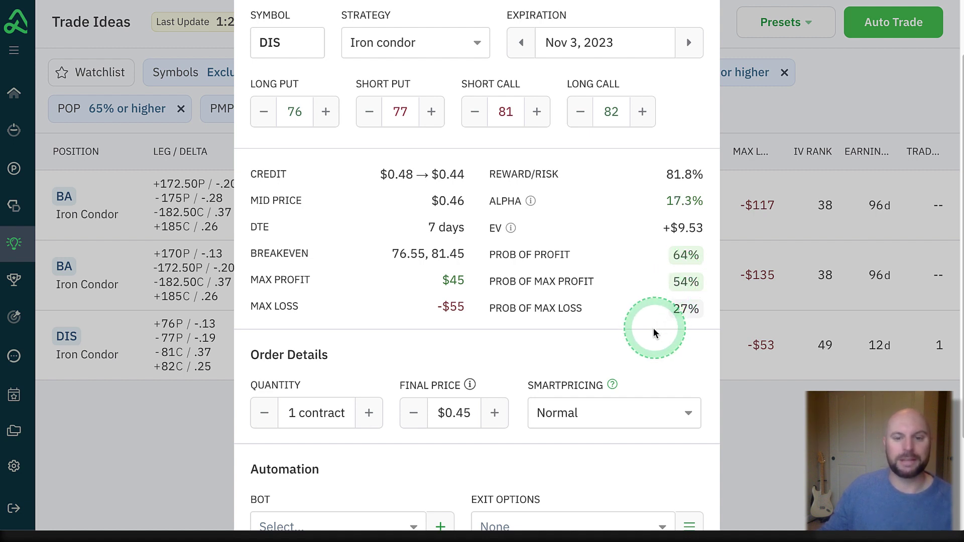
Start a new empty bot for the position's automation and name it "[Live] Trade of the Day".
scroll(654, 341, down, 2)
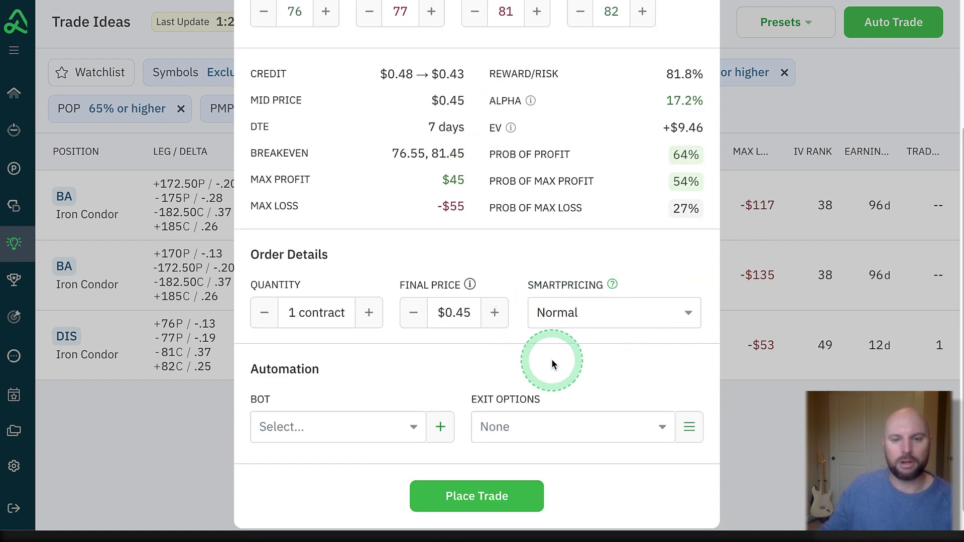
scroll(454, 379, down, 1)
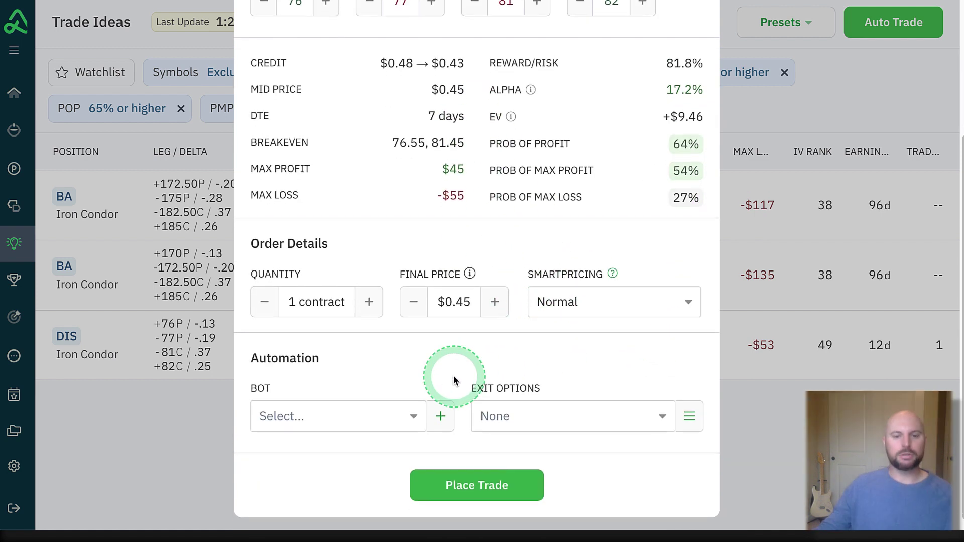
click(445, 416)
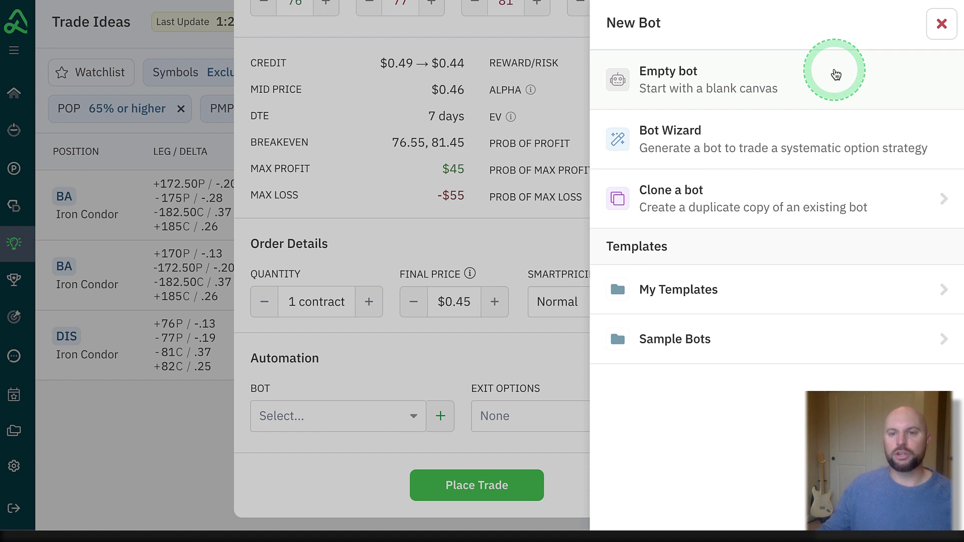
click(833, 76)
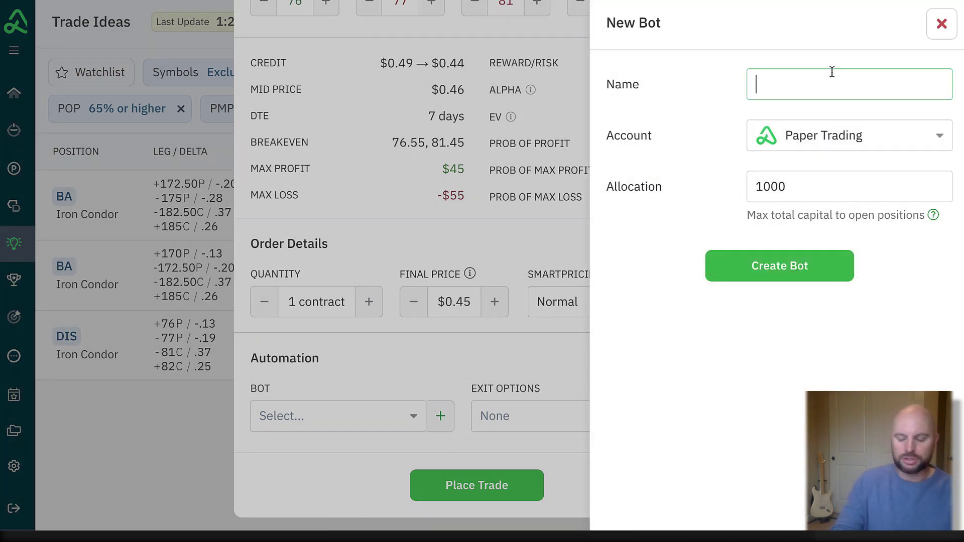
text({)
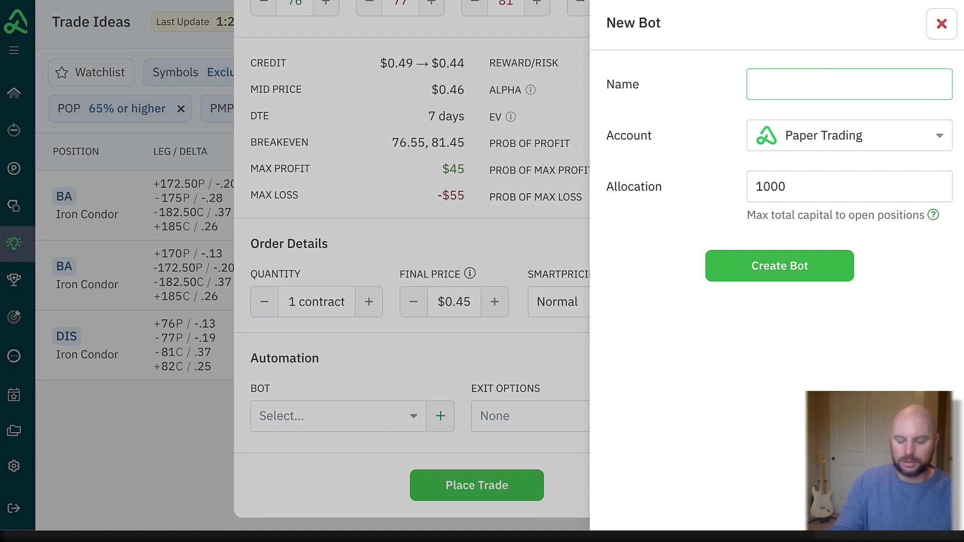
text(Live] Trade of the Day)
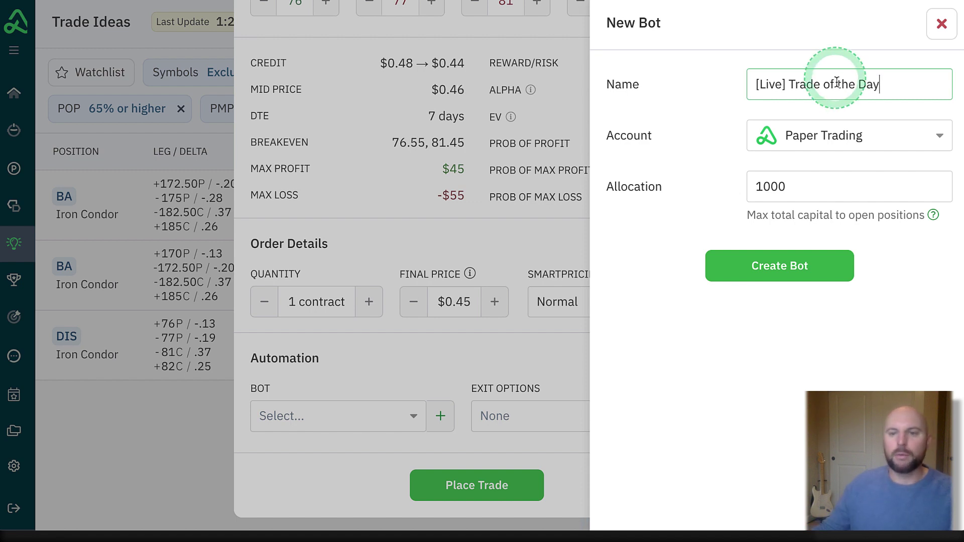
Assign the new bot to the TS account and create it.
click(854, 125)
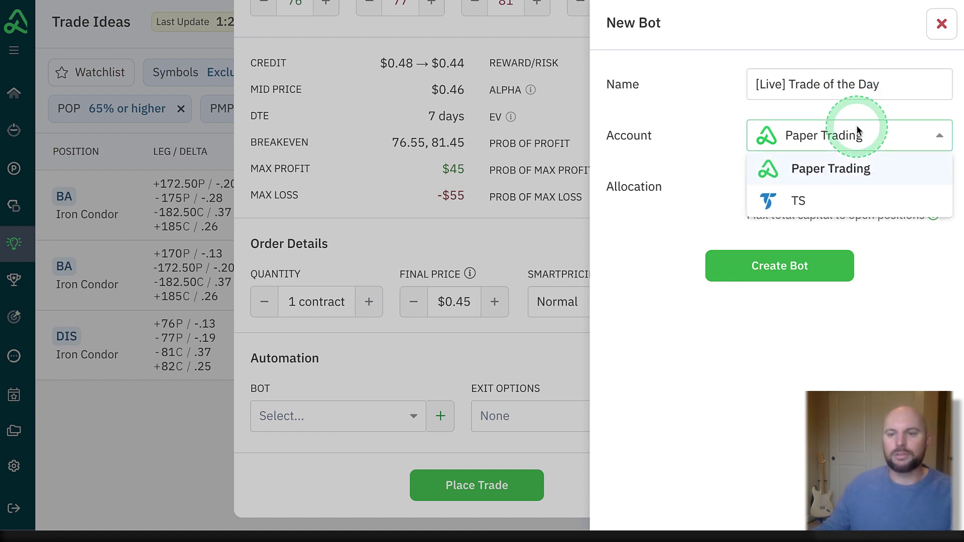
click(842, 196)
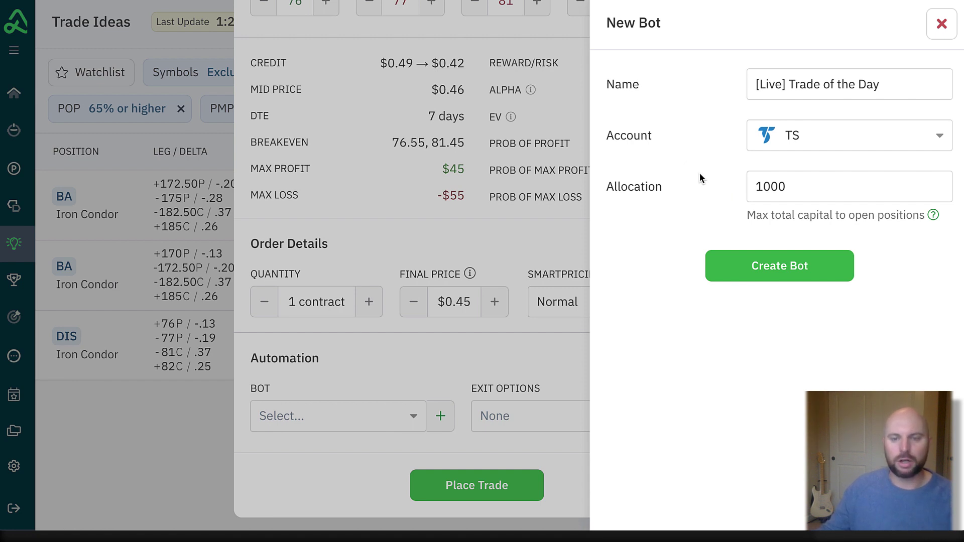
click(764, 265)
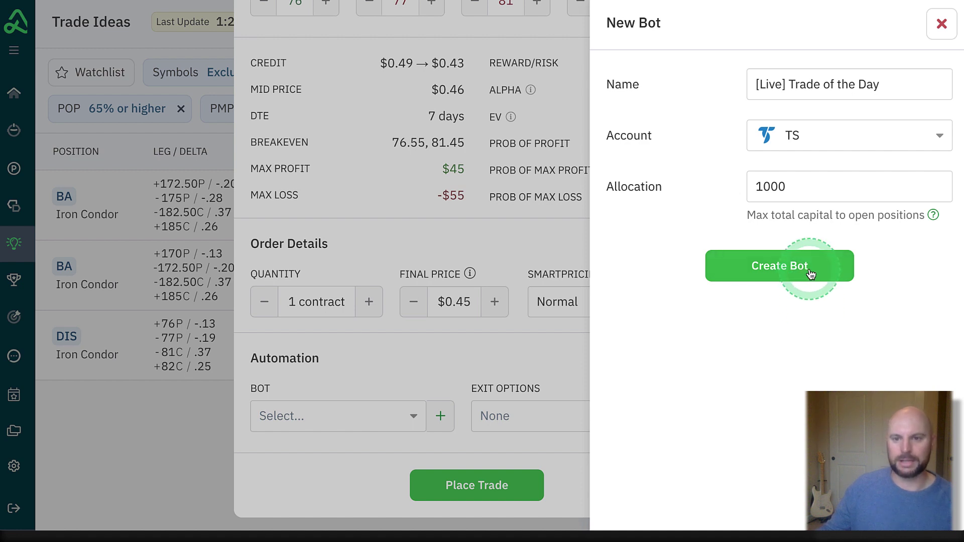
click(810, 274)
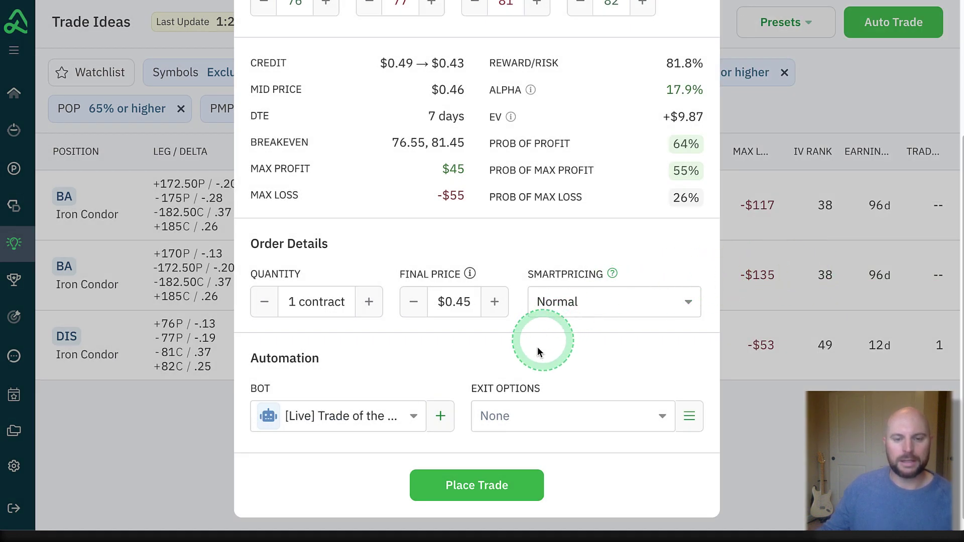
Place the one-contract DIS iron condor trade with the new bot.
scroll(583, 338, up, 1)
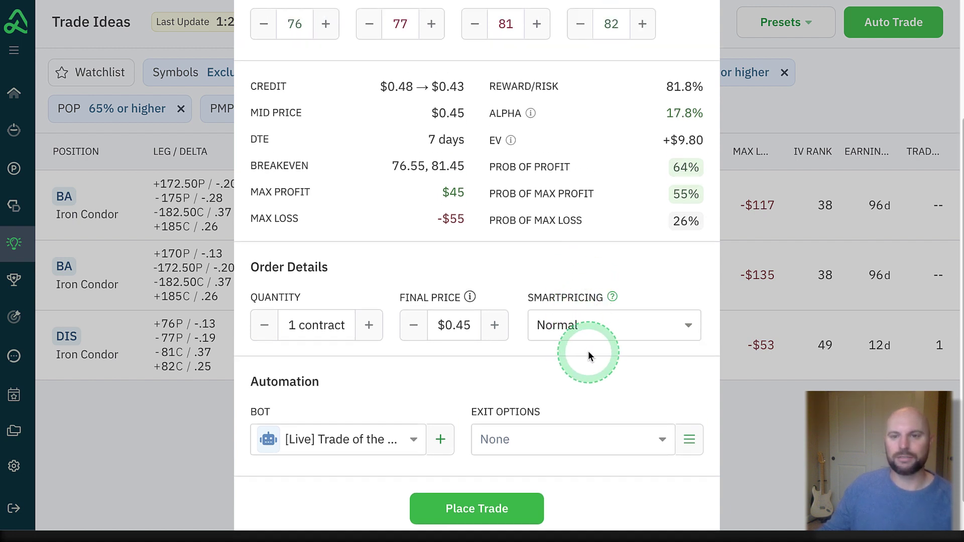
click(522, 504)
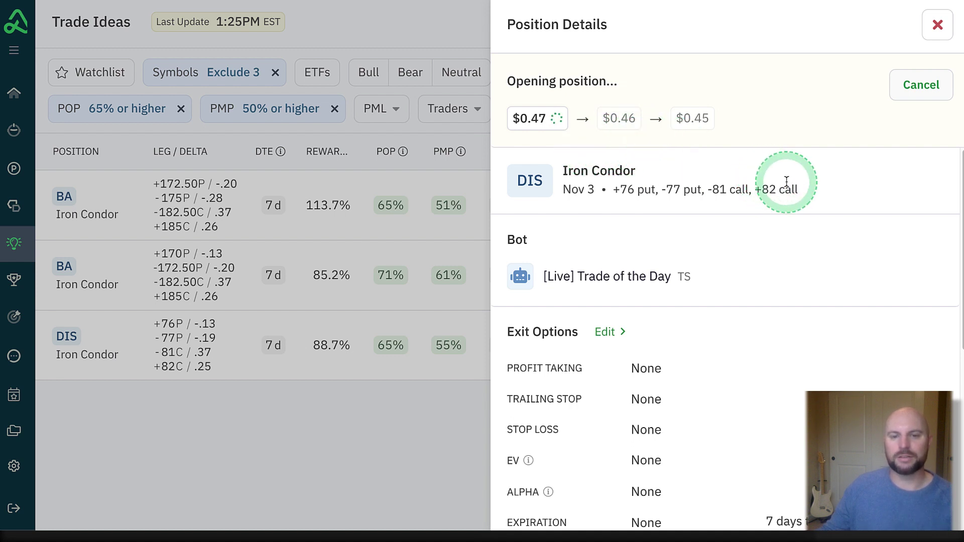
Edit the position's exit options to take profit at 85% of credit.
scroll(789, 211, down, 2)
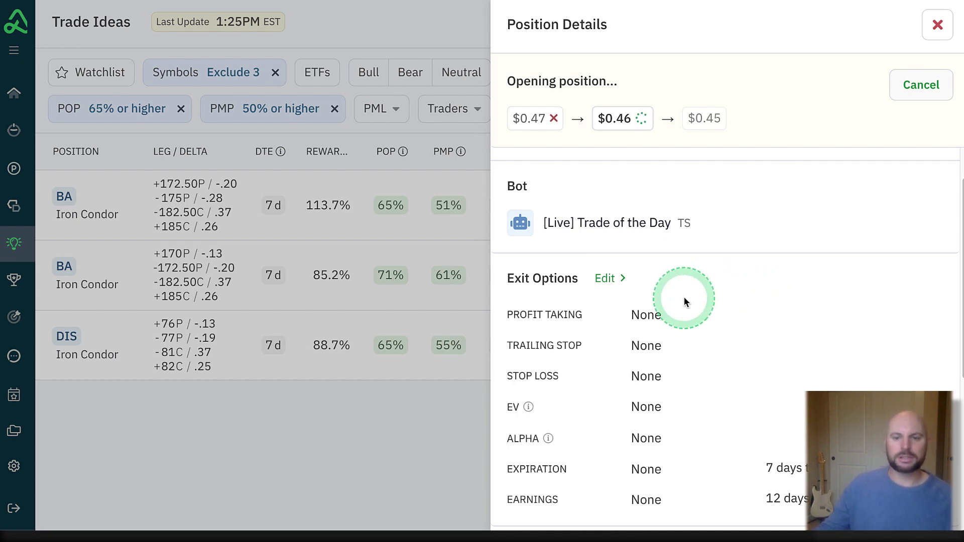
click(607, 279)
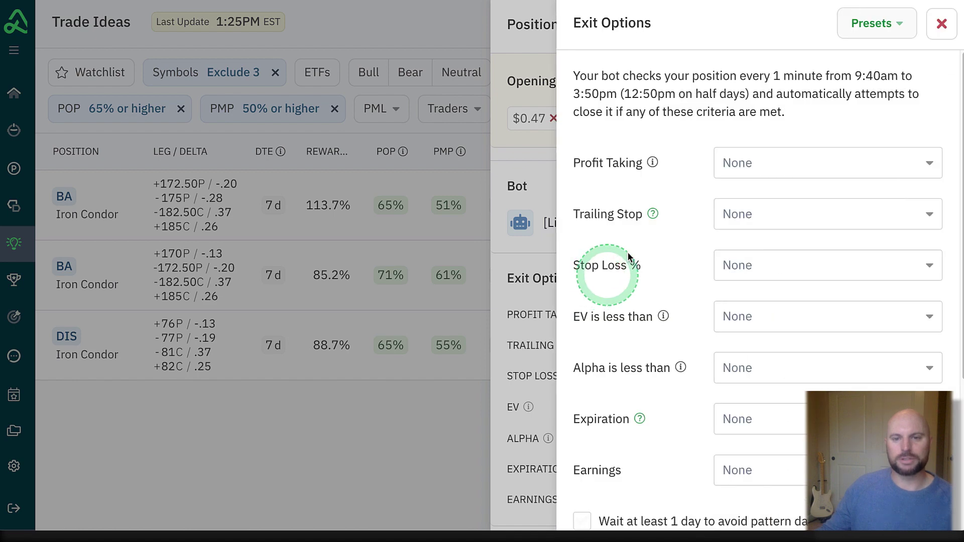
click(758, 164)
scroll(824, 351, down, 5)
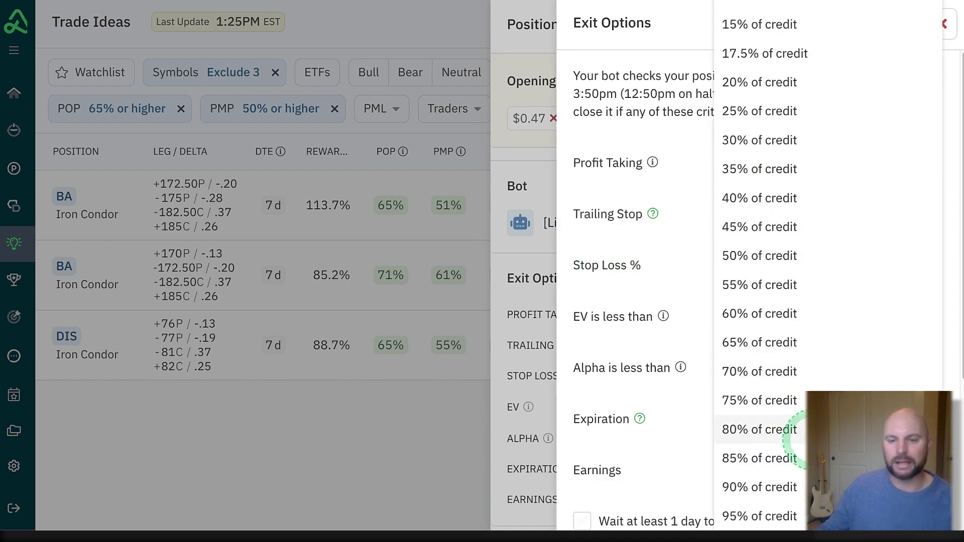
click(811, 458)
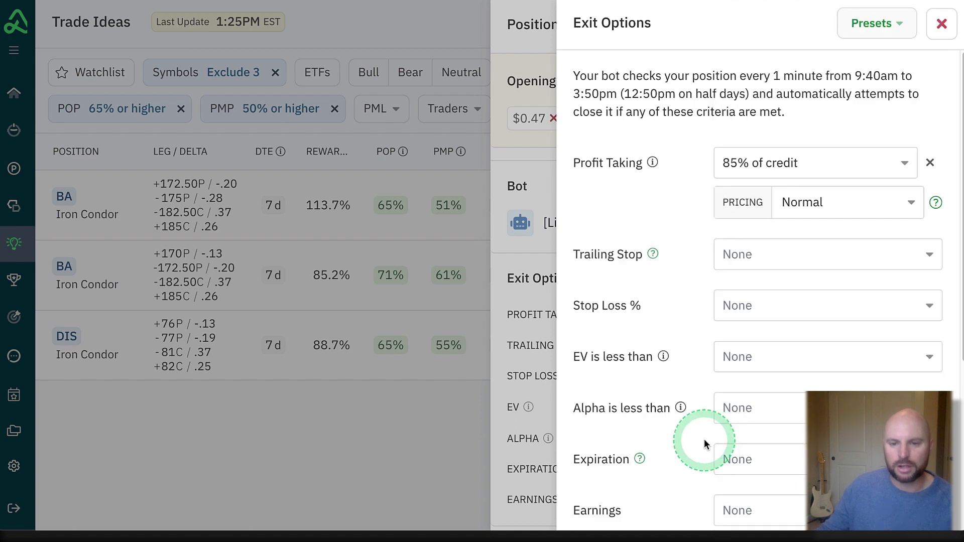
Set the position's expiration exit to 2 hours before.
scroll(691, 414, down, 1)
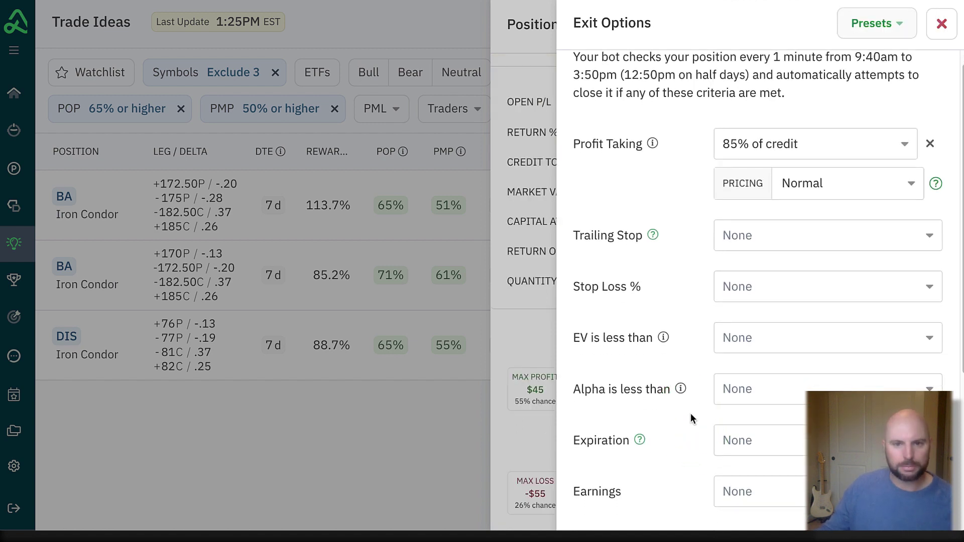
scroll(691, 415, down, 4)
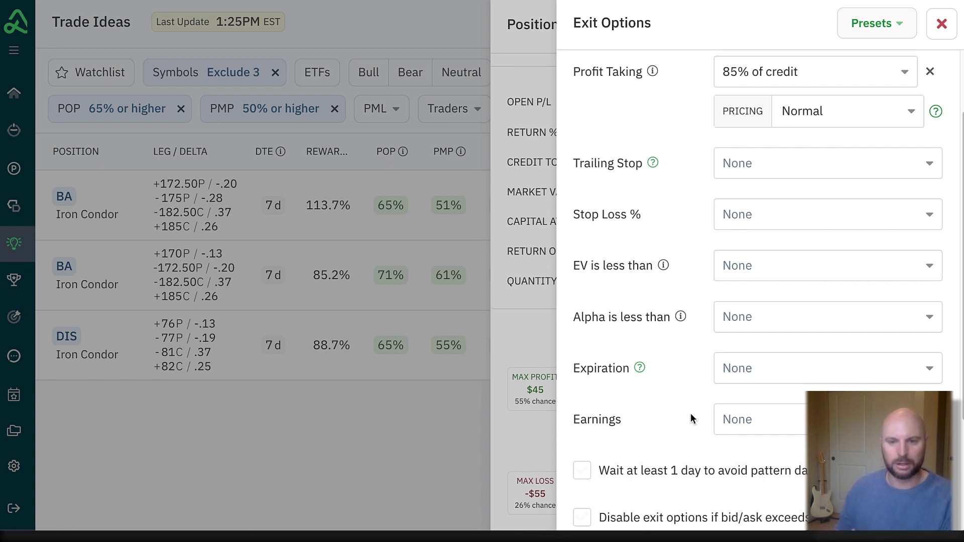
click(689, 410)
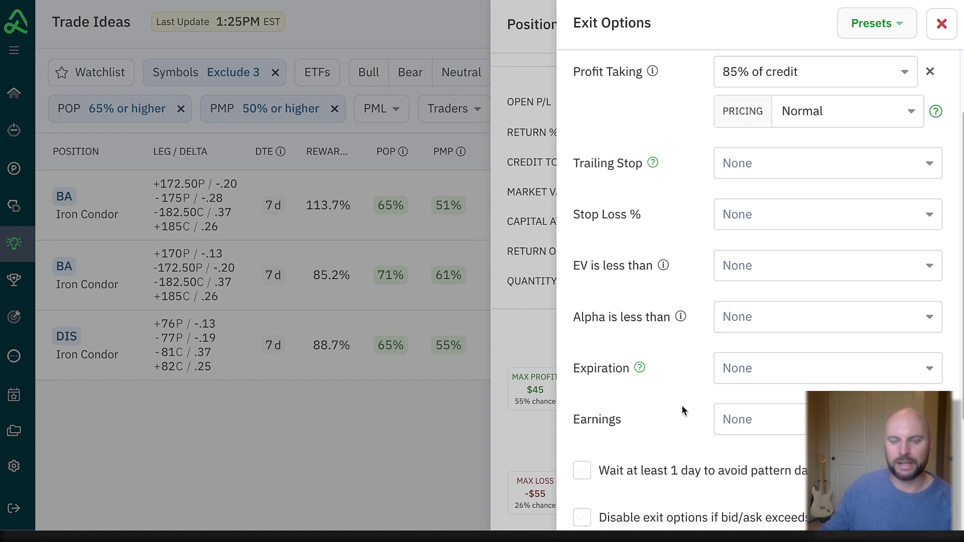
click(732, 374)
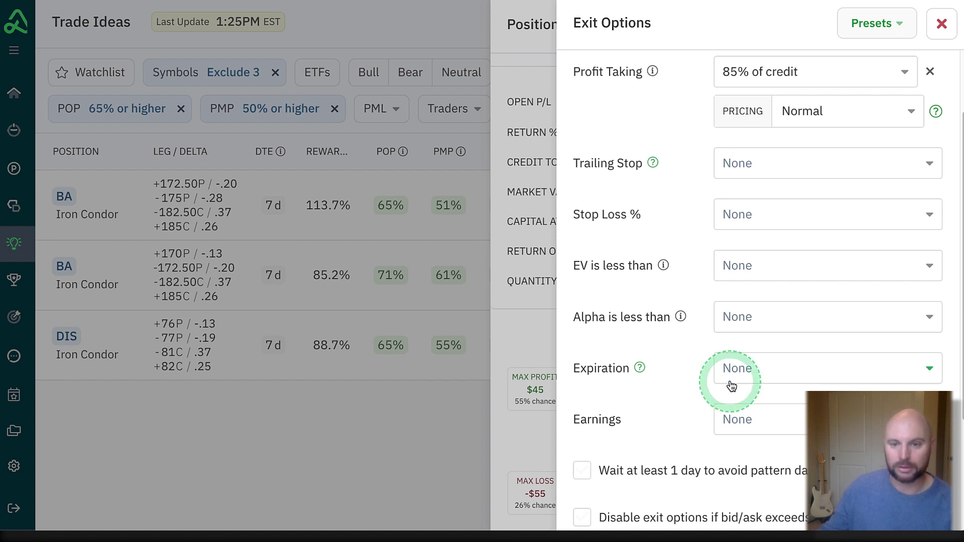
click(794, 391)
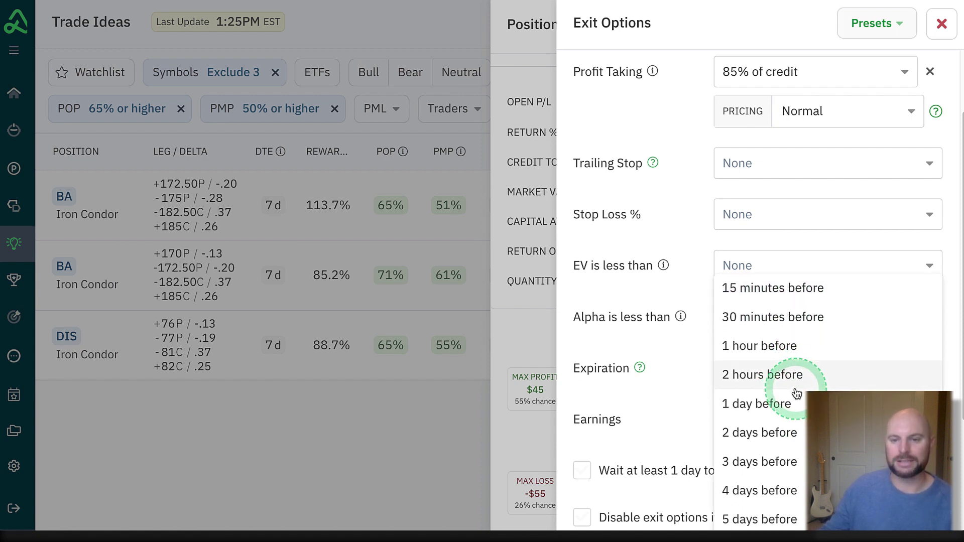
click(796, 375)
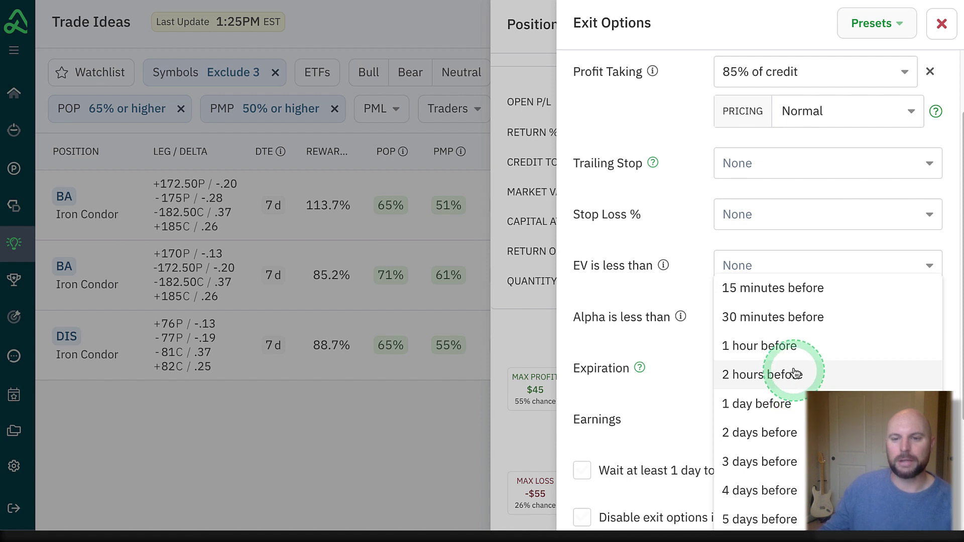
click(710, 408)
Enable waiting at least 1 day to avoid pattern day trading, then review and save the exit options.
scroll(709, 412, down, 3)
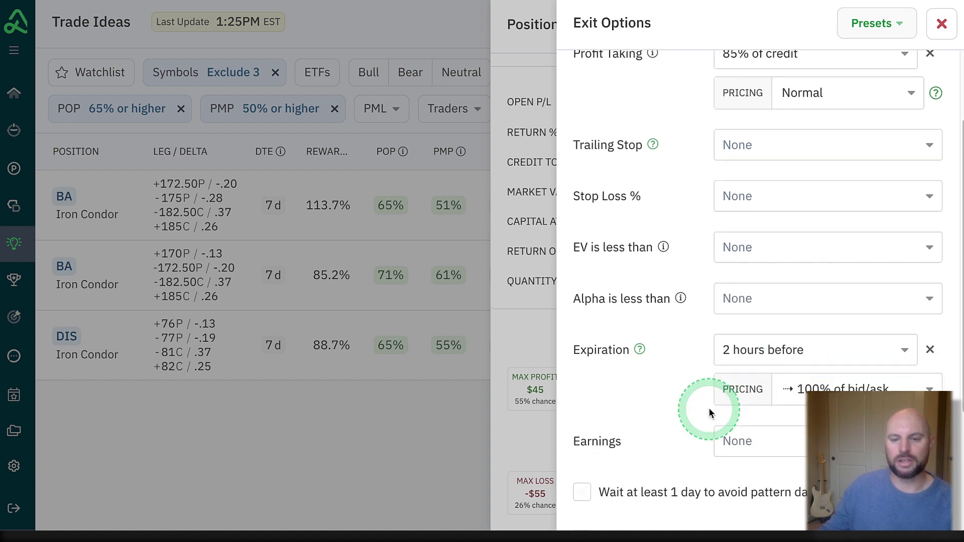
click(590, 387)
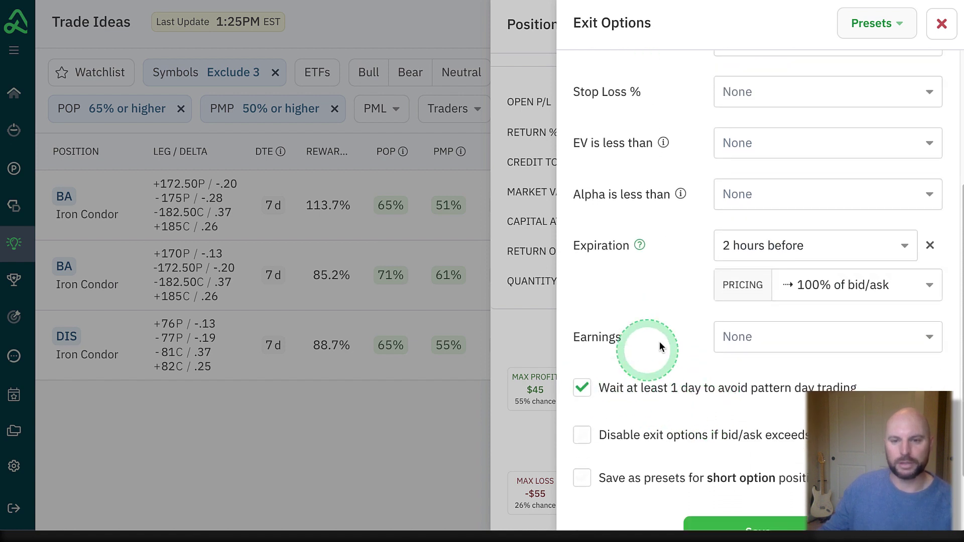
scroll(683, 332, up, 5)
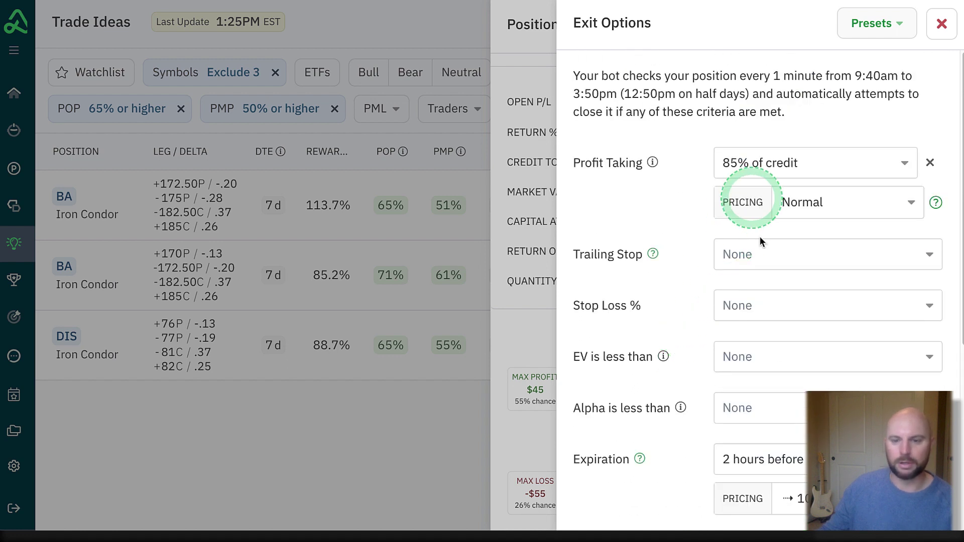
scroll(786, 189, down, 1)
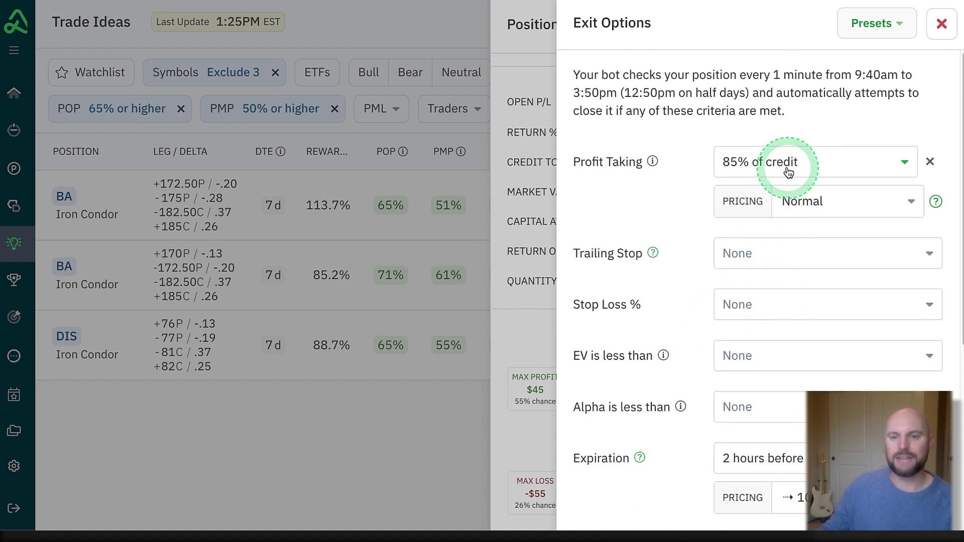
scroll(786, 191, down, 4)
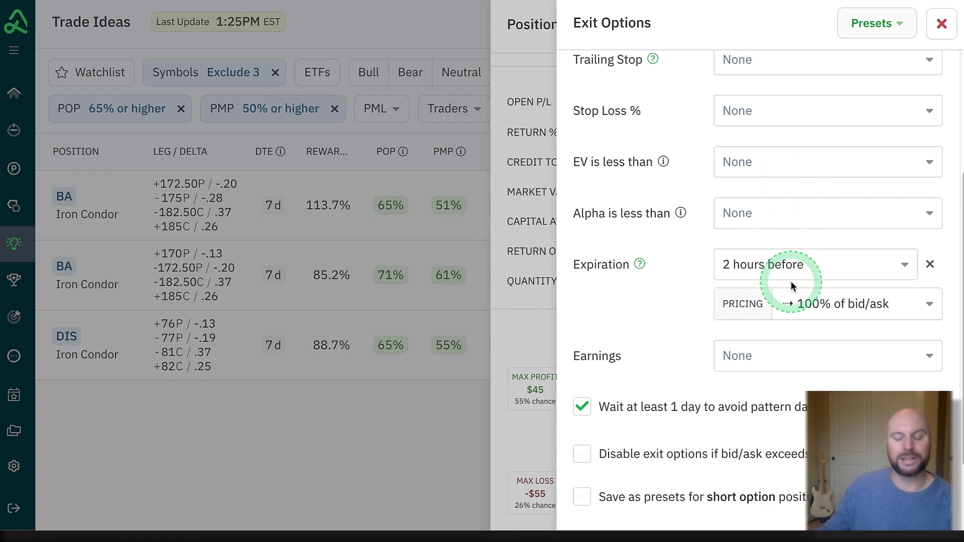
scroll(683, 309, down, 2)
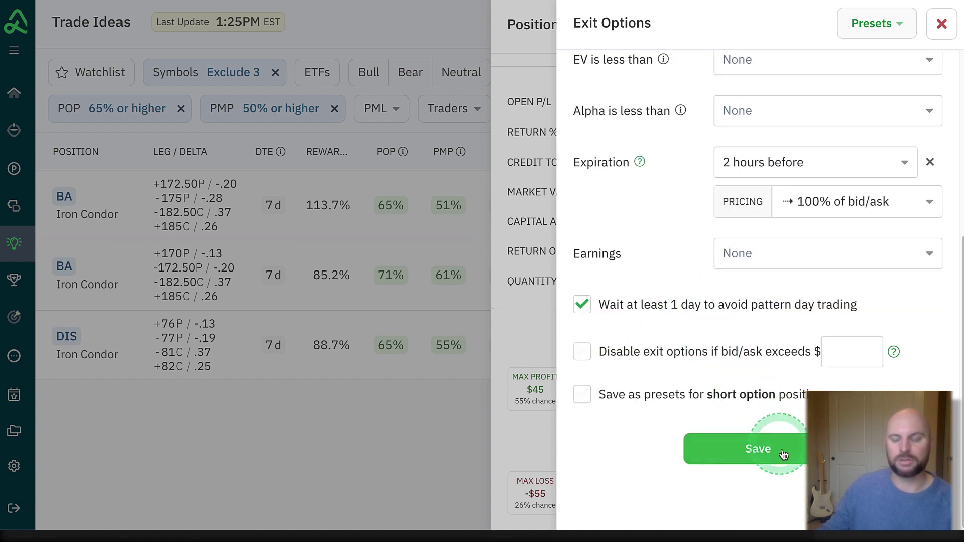
click(799, 450)
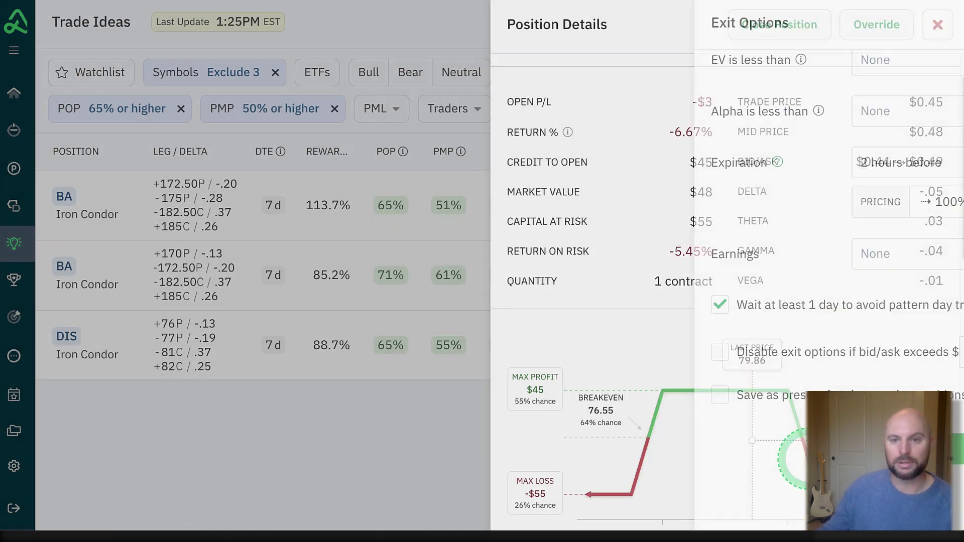
Review the DIS iron condor's position details, including its return figures, payoff diagram, assigned bot and exit options.
scroll(864, 257, up, 1)
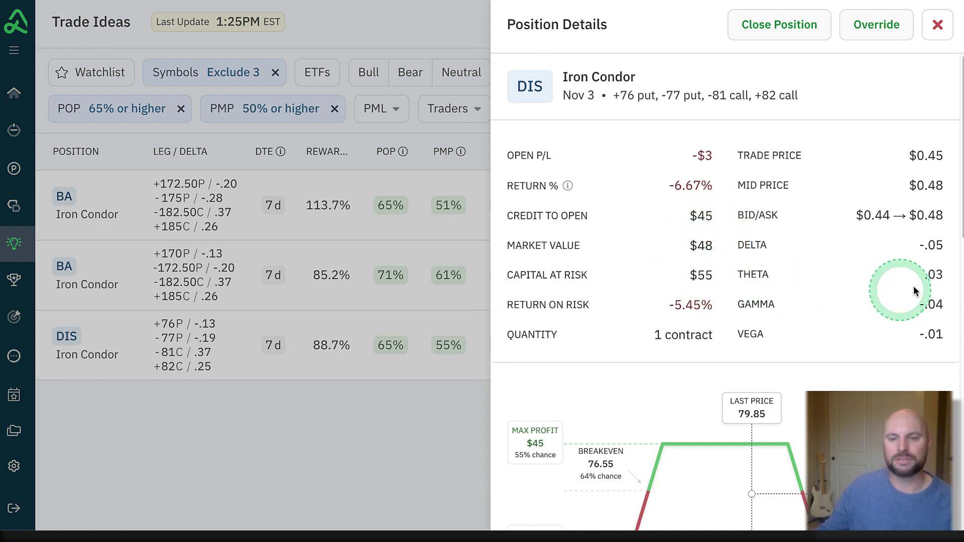
scroll(941, 292, down, 3)
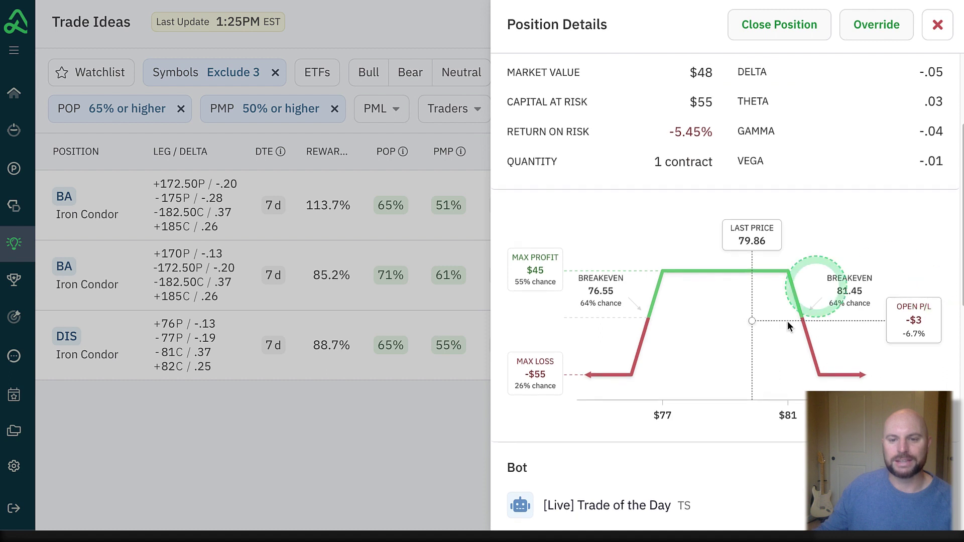
scroll(924, 389, down, 1)
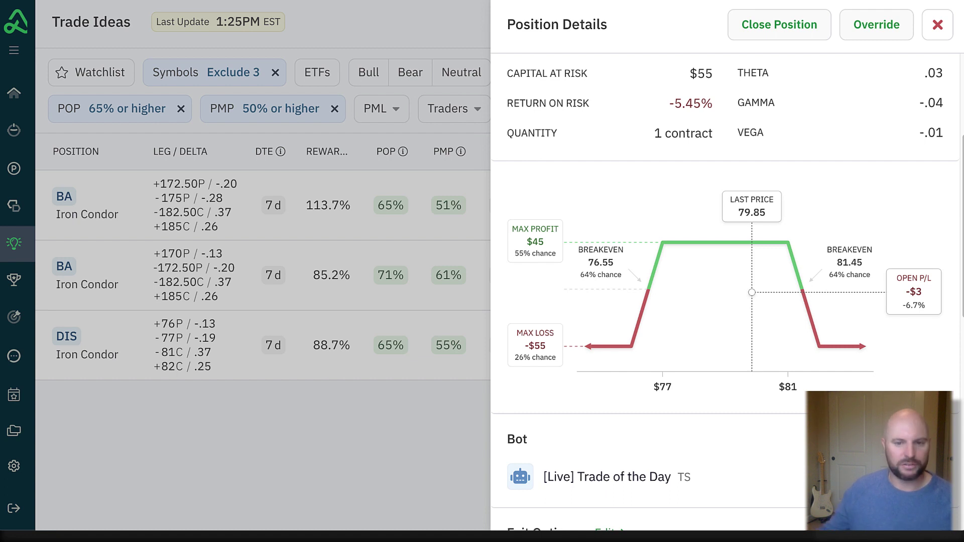
click(641, 418)
scroll(597, 376, down, 1)
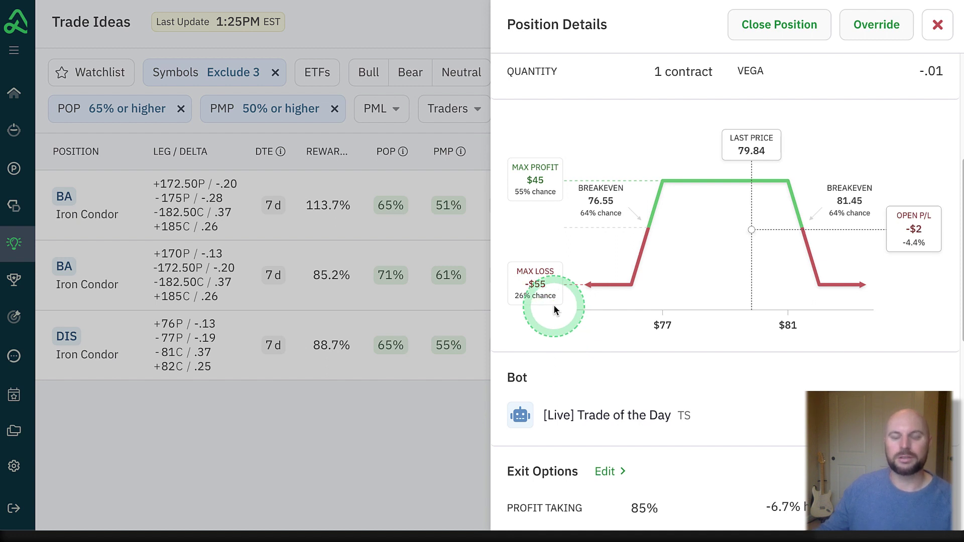
scroll(554, 309, down, 2)
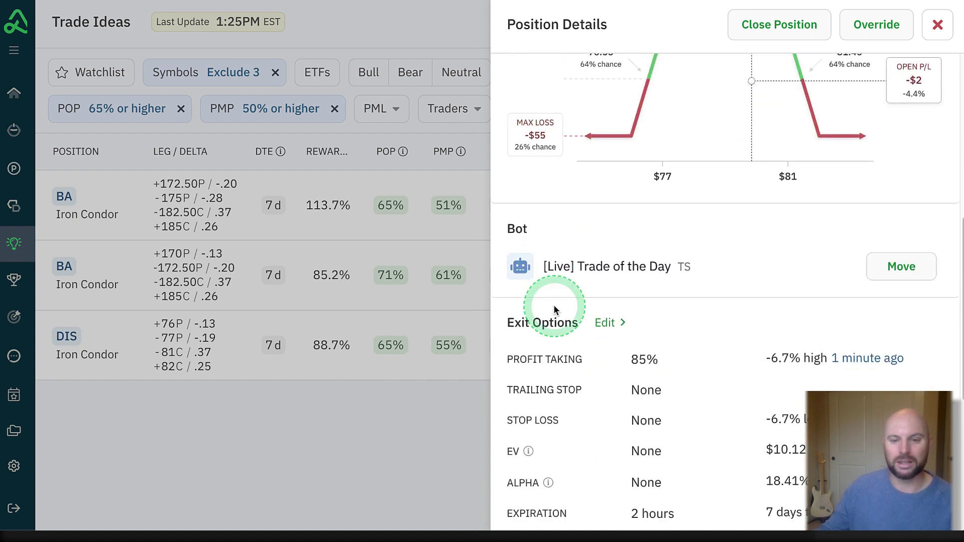
scroll(553, 304, down, 1)
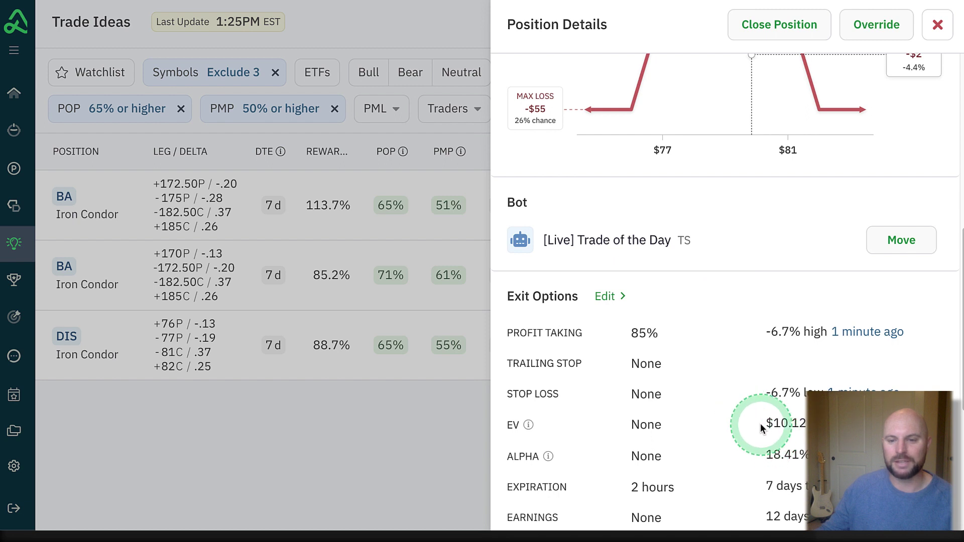
drag(764, 432, 507, 201)
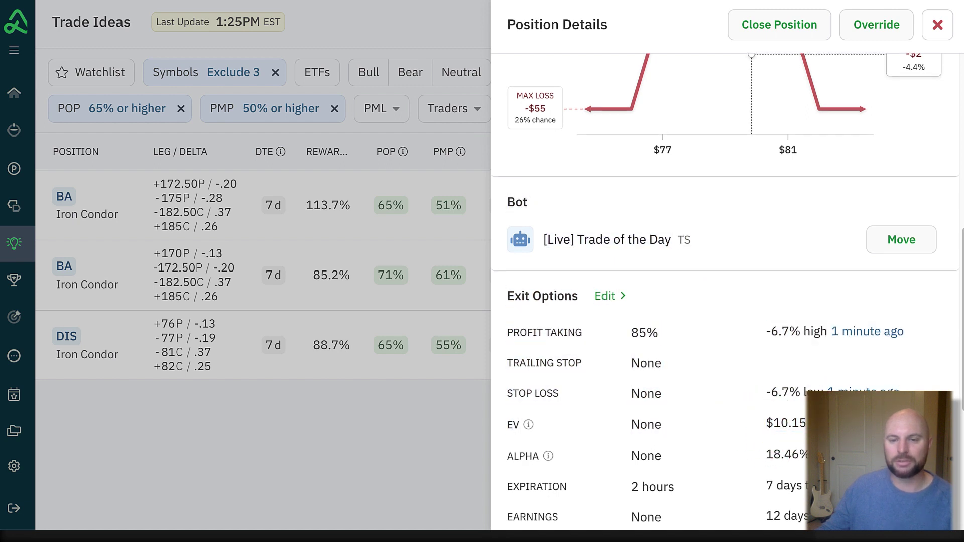
scroll(726, 287, down, 1)
scroll(725, 287, down, 1)
scroll(725, 286, down, 2)
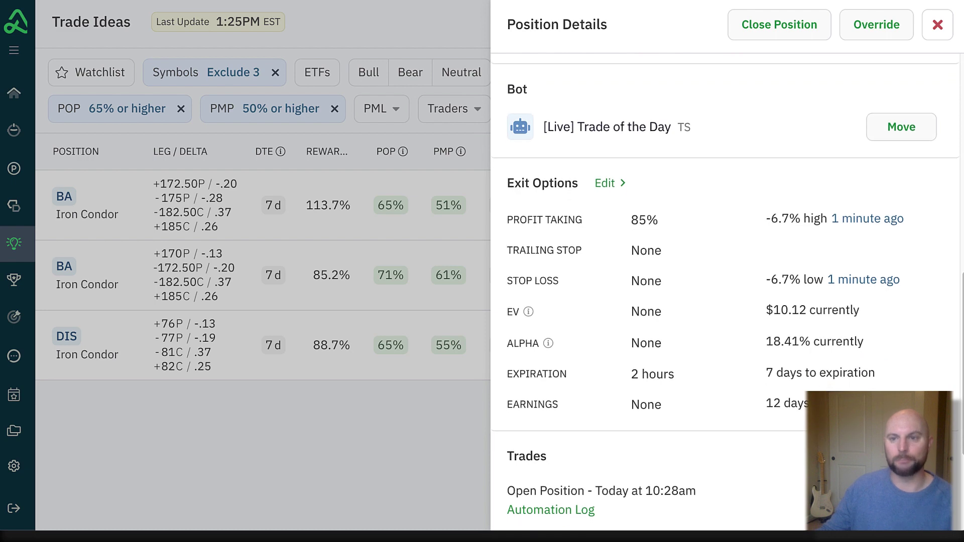
Open the [Live] Trade of the Day bot from the position details and display its open positions.
scroll(854, 333, up, 10)
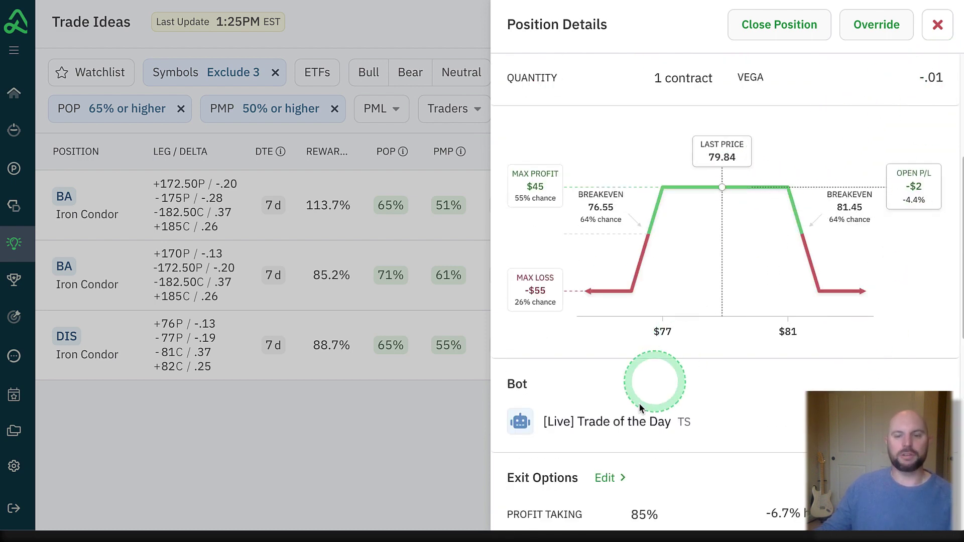
click(608, 422)
click(174, 59)
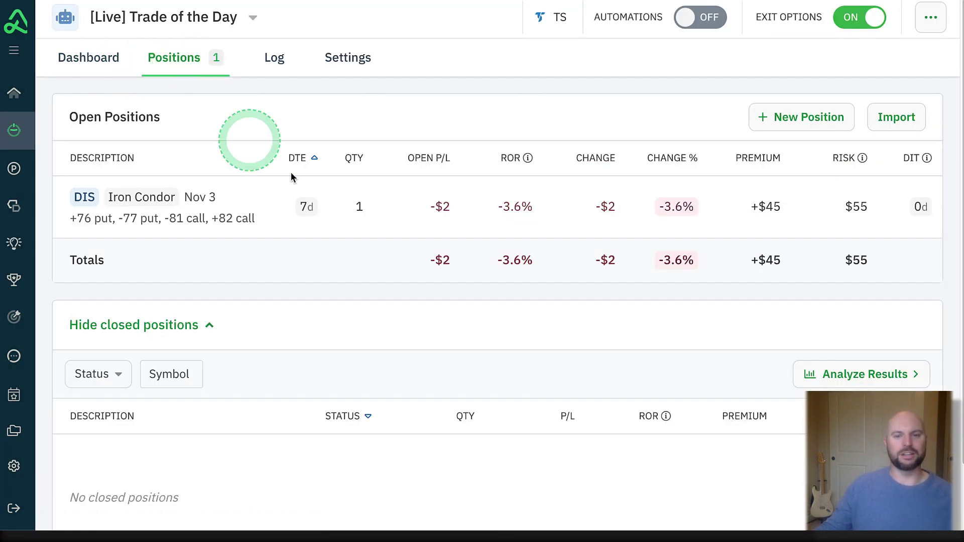
Limit the bot's daily positions safeguard to 1 per day in its settings and save the safeguards.
click(350, 59)
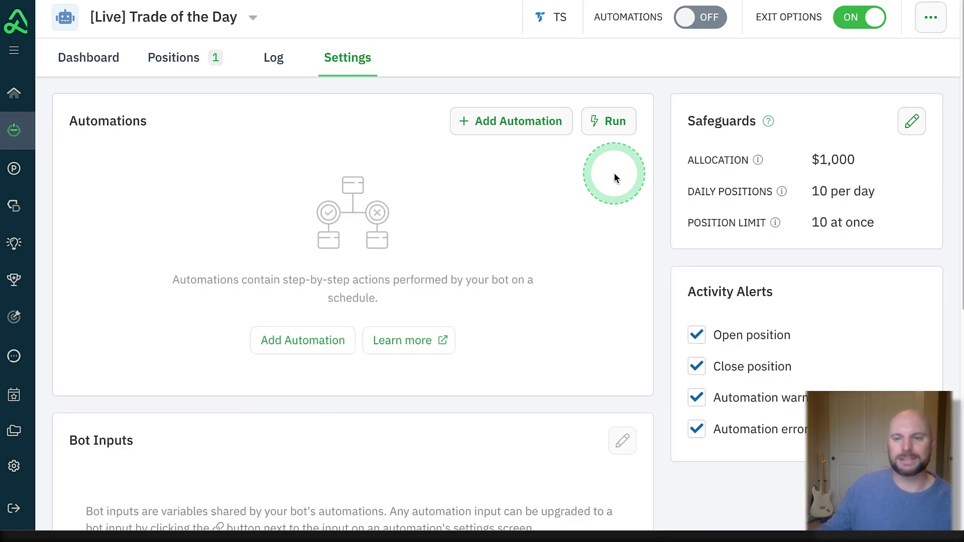
click(912, 125)
click(883, 151)
click(877, 184)
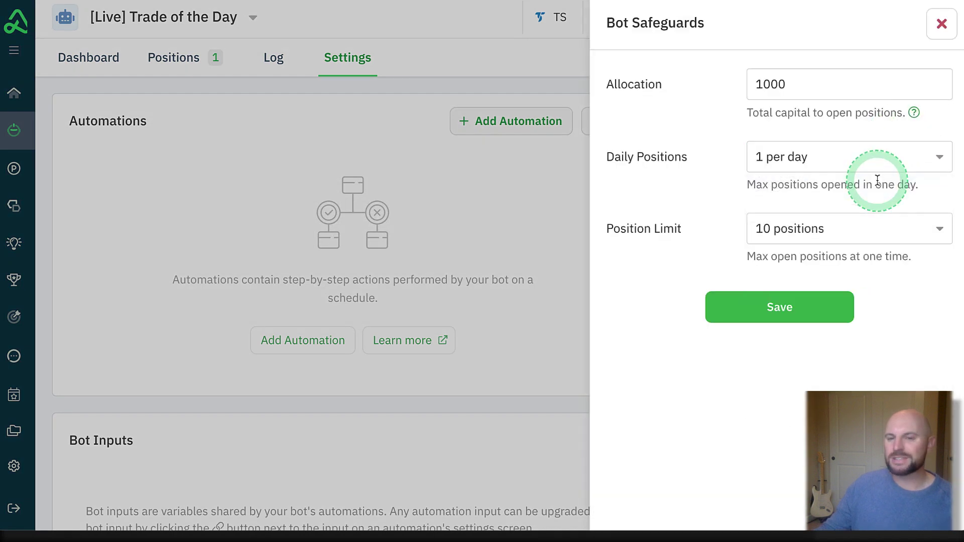
click(822, 301)
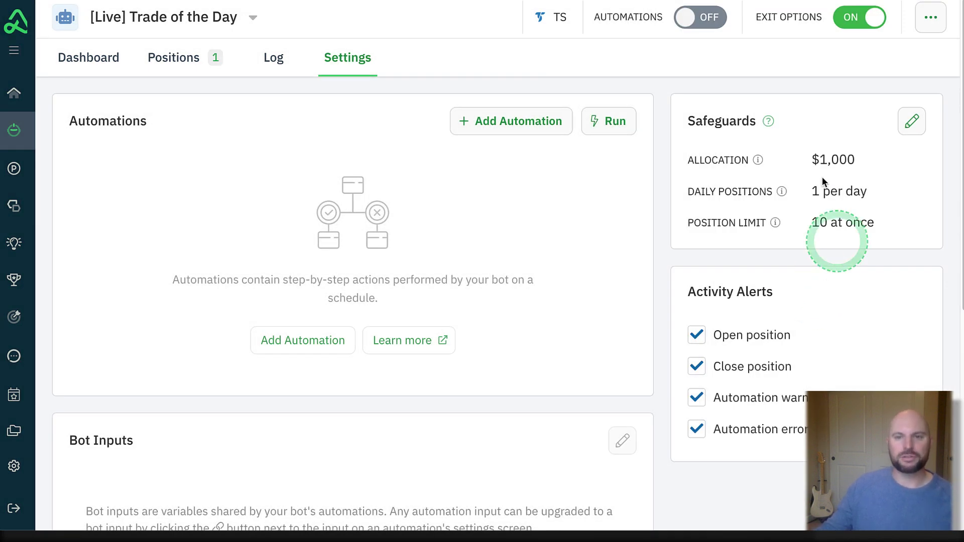